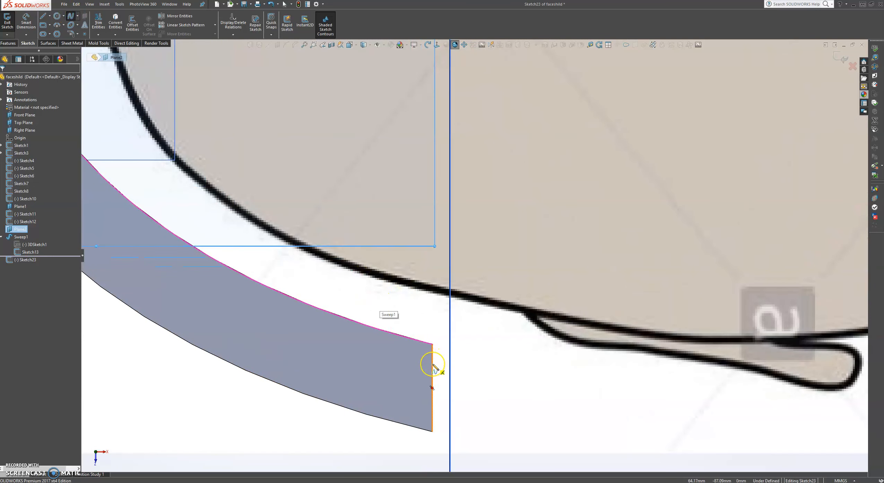
# Sketch a two-point spline about 21 mm long from the lower band end's edge inward along the band, then adjust its curvature slightly.
pyautogui.click(432, 364)
pyautogui.scroll(1, 338, 334)
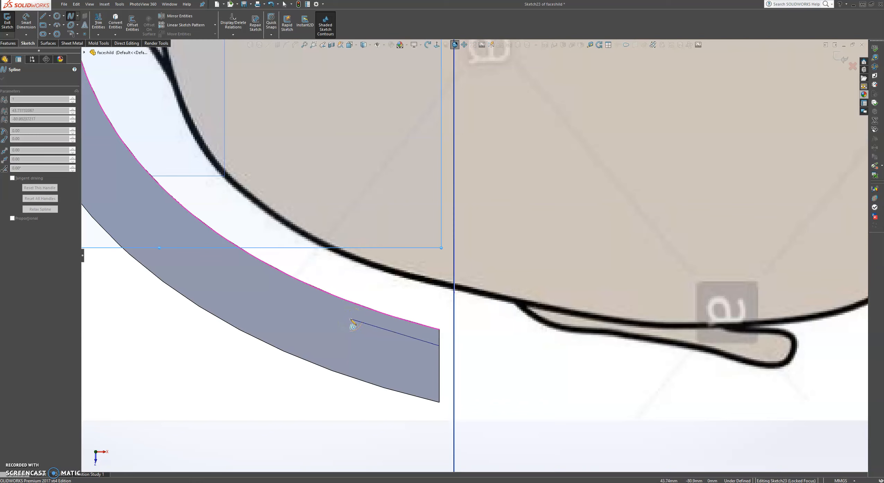
pyautogui.click(350, 318)
pyautogui.press('Escape')
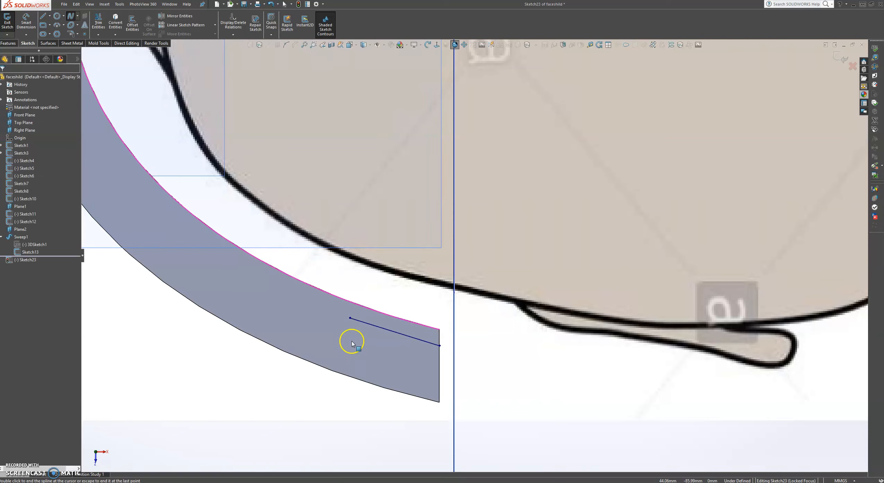
pyautogui.click(389, 330)
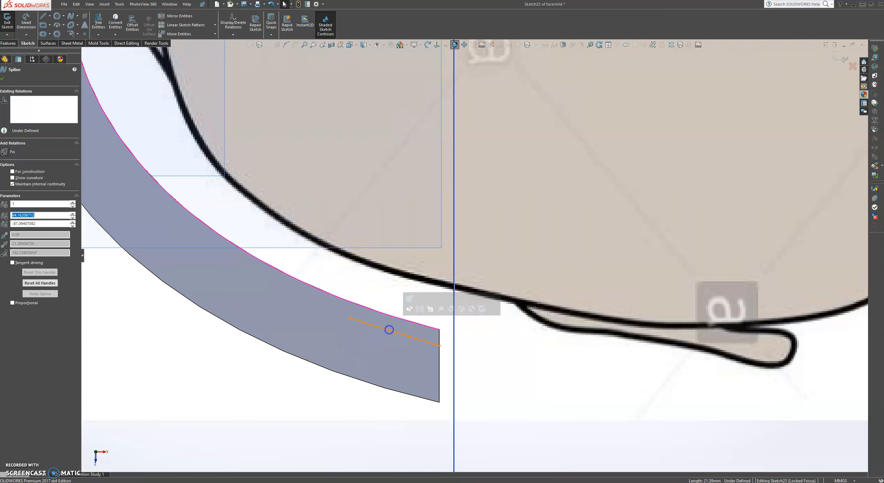
pyautogui.click(388, 334)
pyautogui.moveTo(387, 333); pyautogui.dragTo(383, 336)
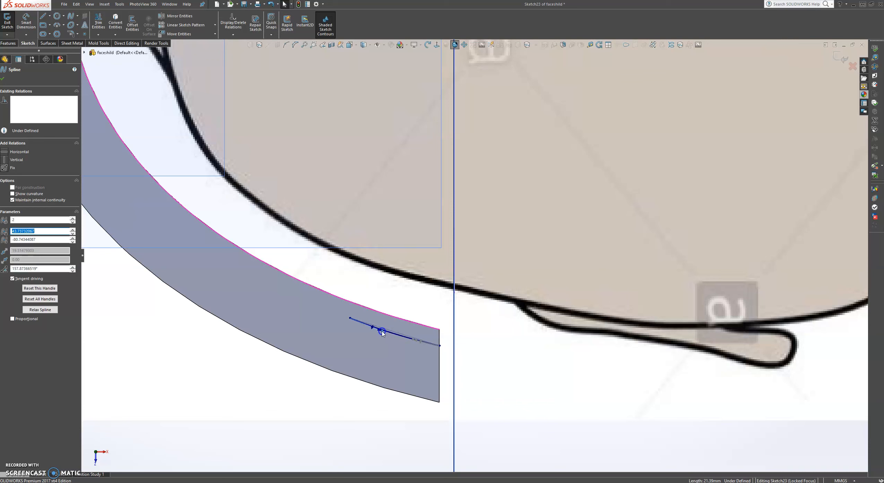
# Add a slanted line from the spline's inner end outward across the band to a point just beyond its outer edge.
pyautogui.click(45, 17)
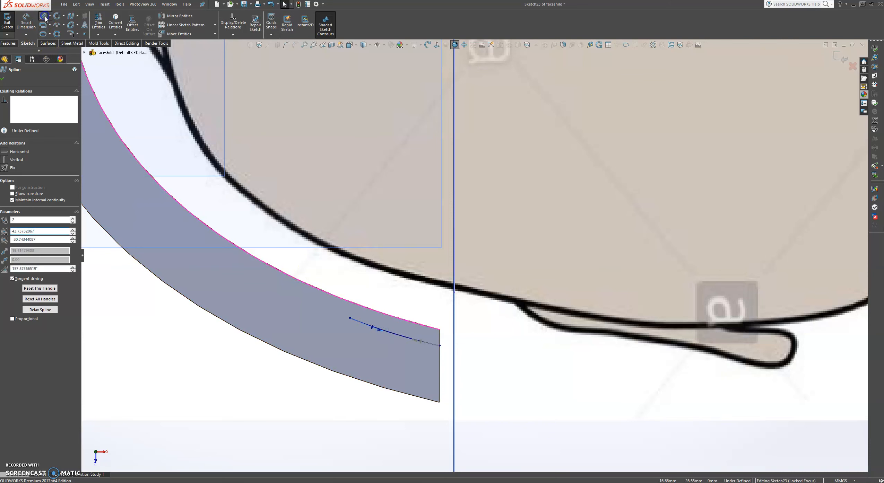
pyautogui.click(350, 318)
pyautogui.press('z')
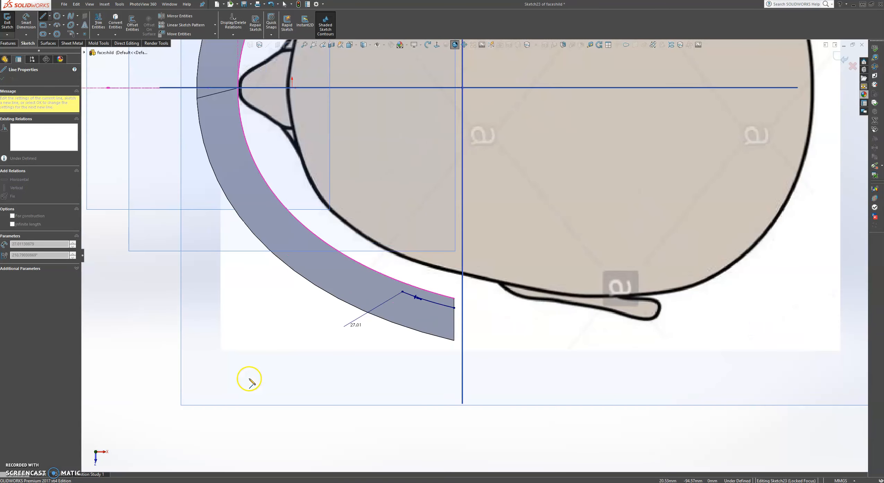
pyautogui.scroll(5, 249, 379)
pyautogui.scroll(-3, 497, 225)
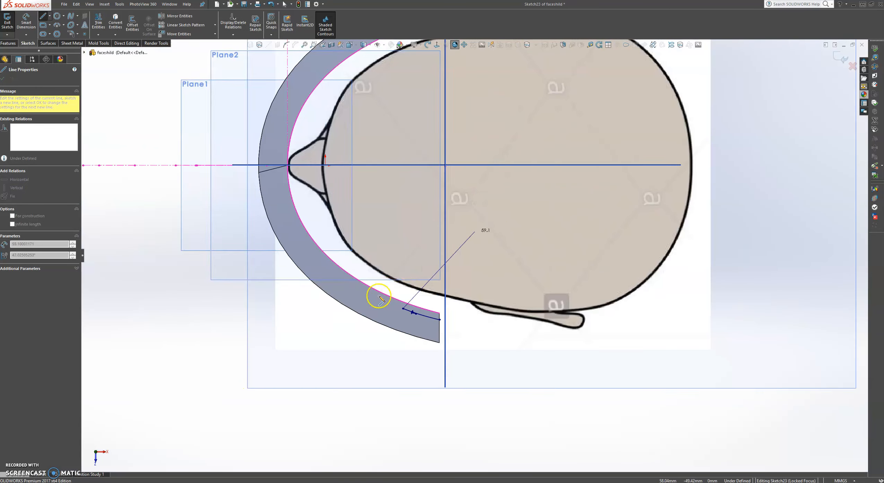
pyautogui.click(359, 325)
pyautogui.press('Escape')
pyautogui.scroll(1, 361, 325)
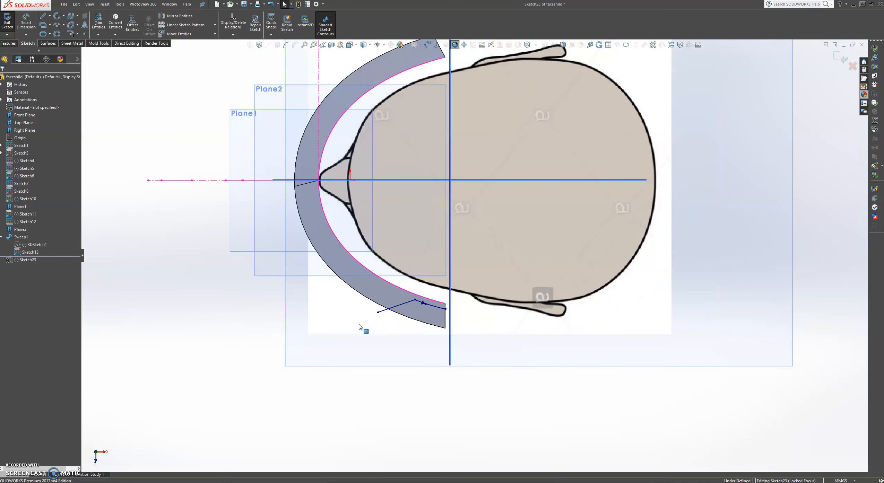
# Draw a short horizontal centerline on the head's symmetry axis, in front of the band.
pyautogui.click(49, 16)
pyautogui.click(58, 33)
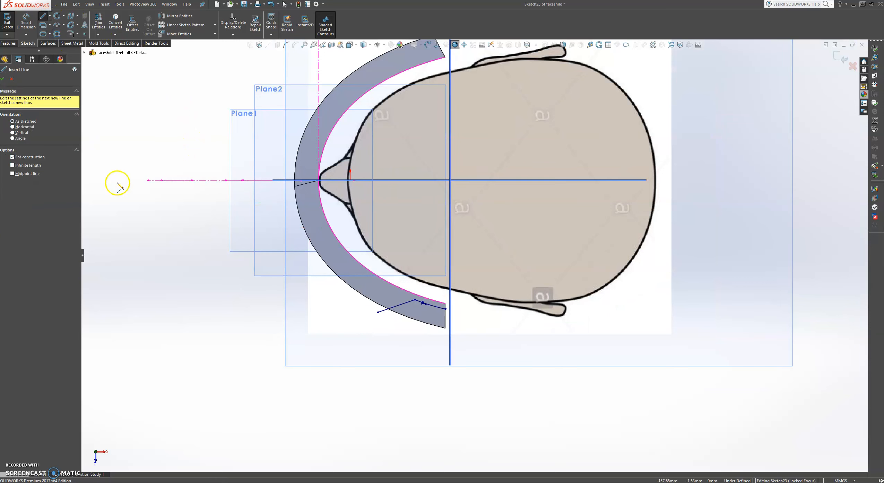
pyautogui.click(118, 180)
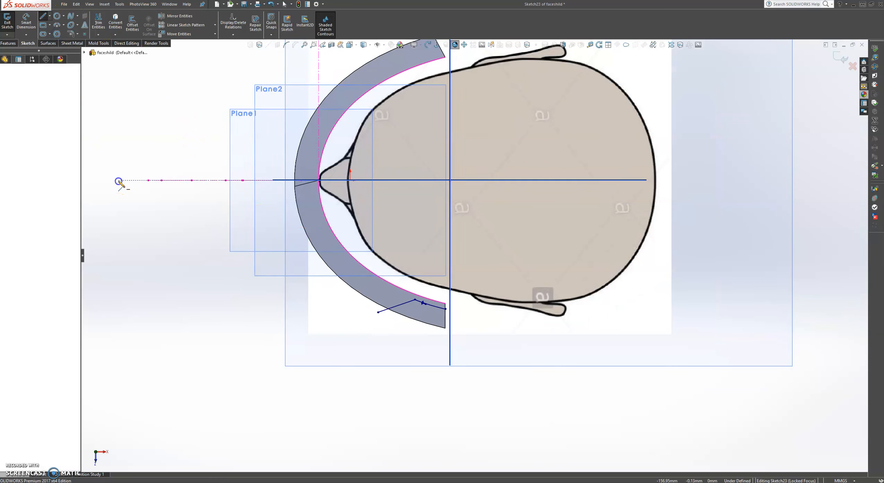
pyautogui.click(140, 180)
pyautogui.press('Escape')
# Mirror the slanted line and the spline about the short centerline onto the opposite band end.
pyautogui.click(175, 15)
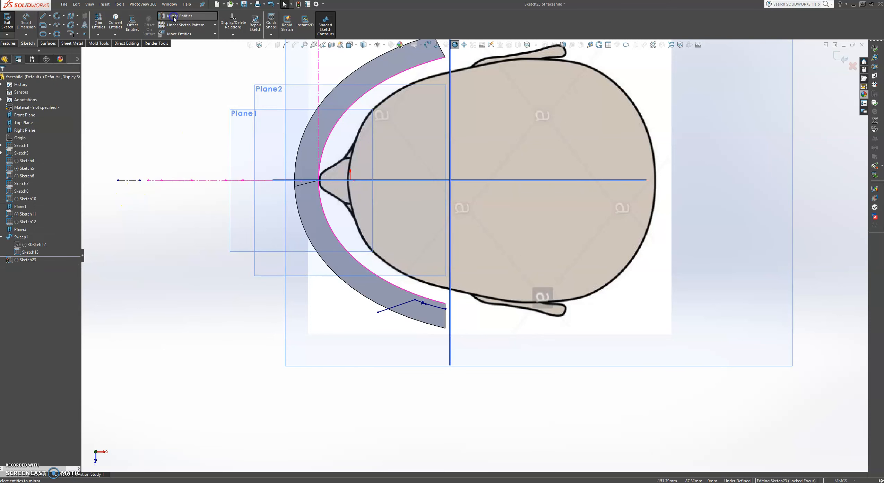
pyautogui.click(401, 306)
pyautogui.click(429, 309)
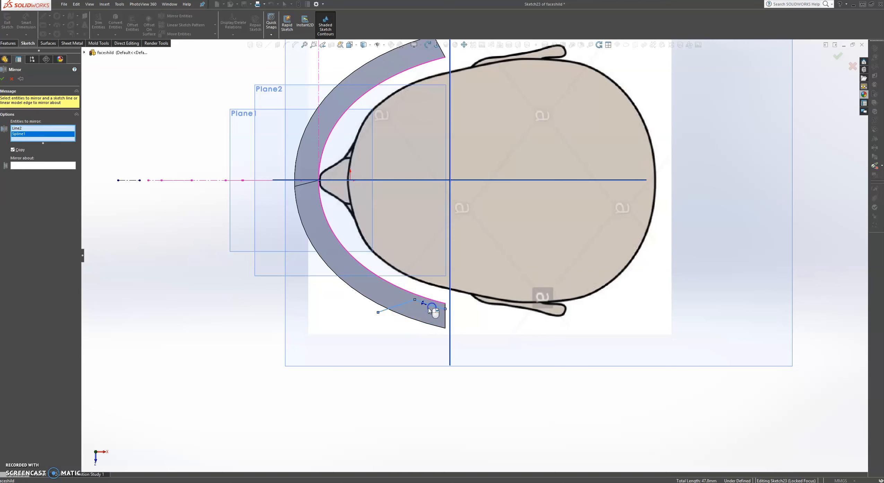
pyautogui.click(56, 166)
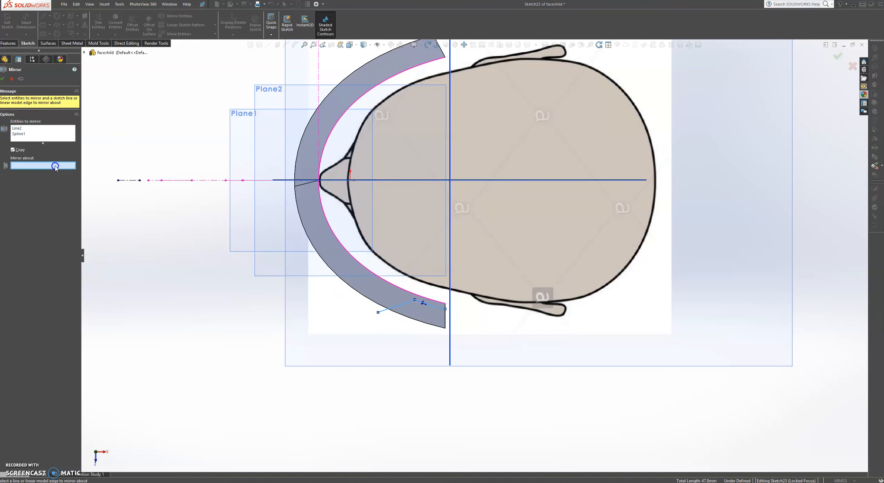
pyautogui.click(132, 182)
pyautogui.click(2, 79)
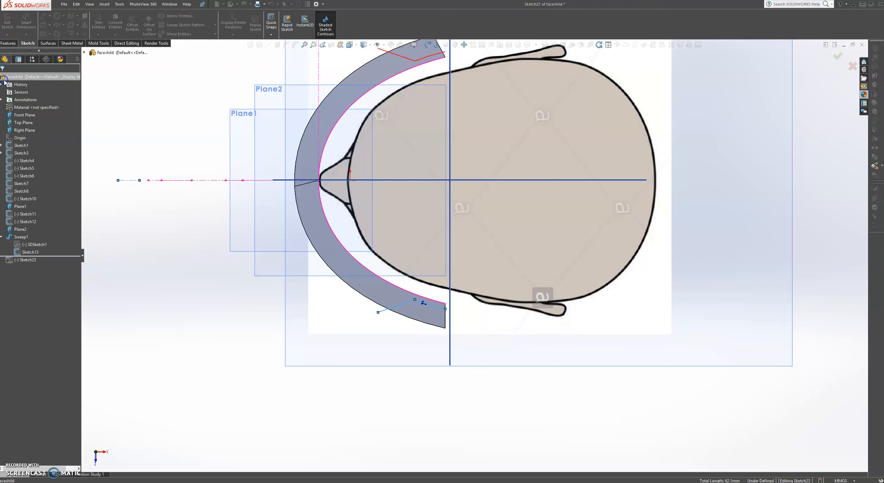
# Close the profile at the lower band end with three lines running outside the band from the spline's end to the slanted line's end.
pyautogui.click(44, 17)
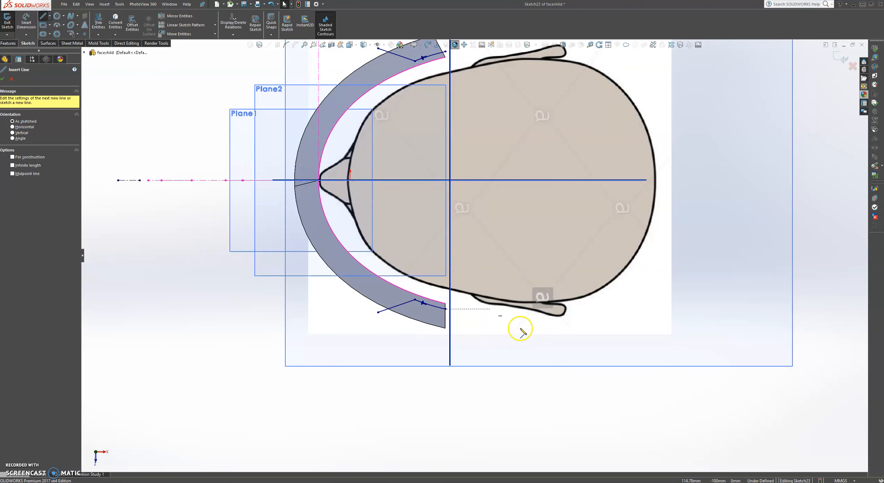
pyautogui.click(444, 308)
pyautogui.click(467, 337)
pyautogui.click(415, 347)
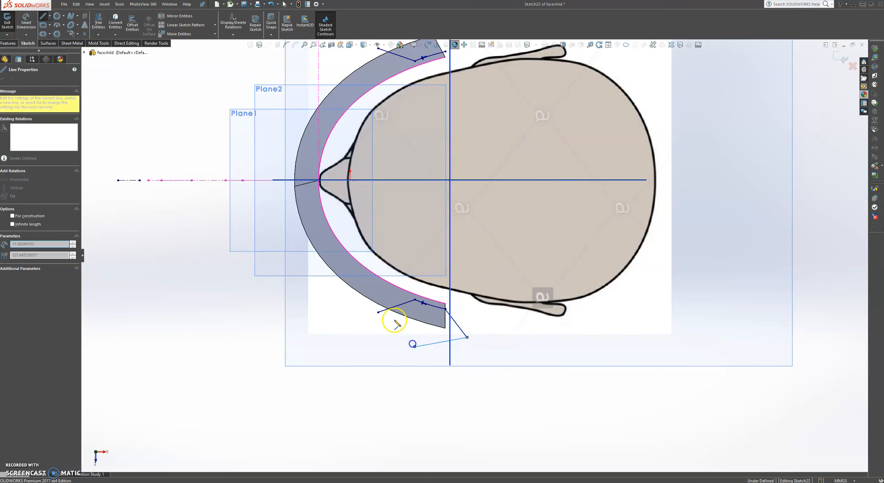
pyautogui.click(378, 312)
# Close the mirrored profile at the upper band end with three lines running outside the band.
pyautogui.press('f')
pyautogui.scroll(-3, 460, 155)
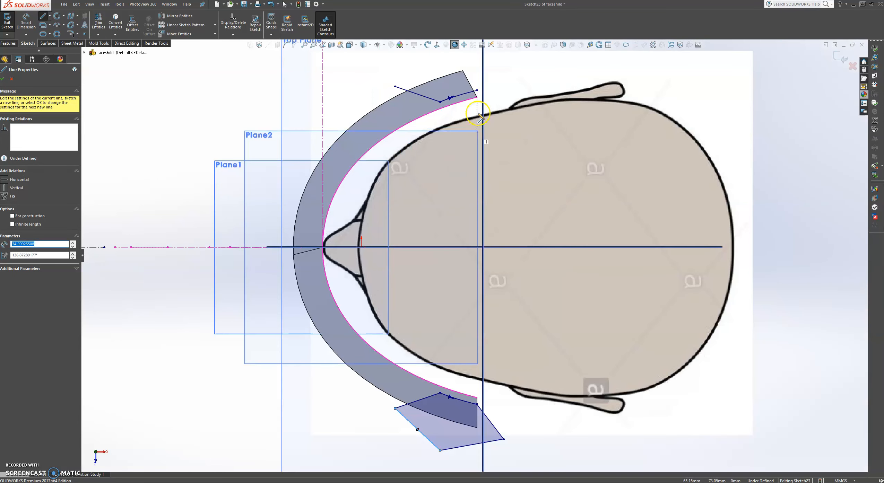
pyautogui.click(472, 62)
pyautogui.click(425, 65)
pyautogui.click(395, 86)
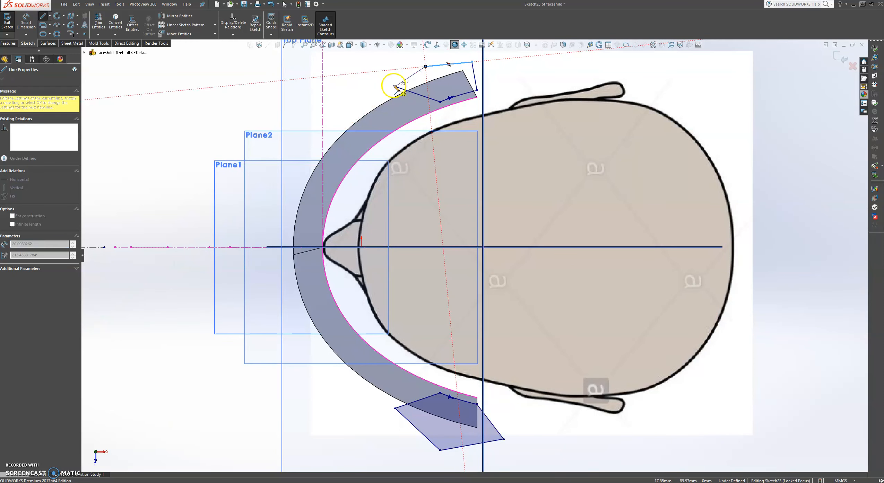
pyautogui.press('Escape')
pyautogui.click(278, 87)
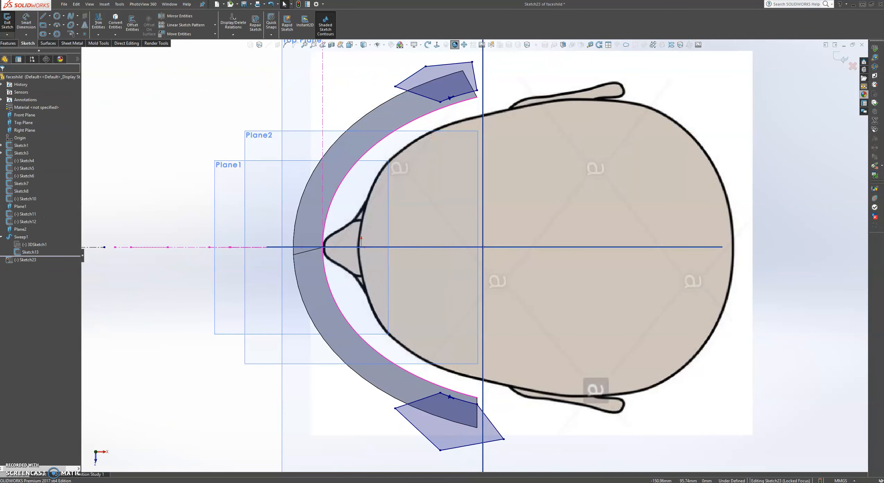
# Cut both closed profiles out of the band ends with an Extruded Cut set to Through All.
pyautogui.click(9, 43)
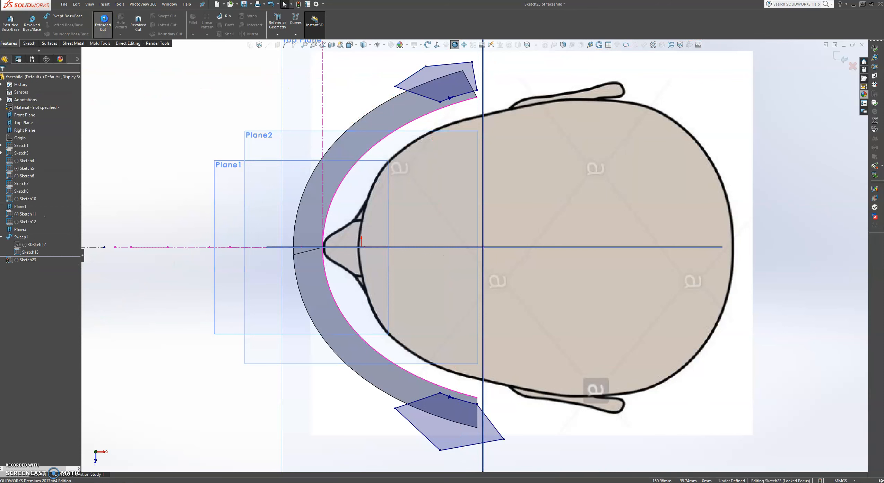
pyautogui.click(103, 23)
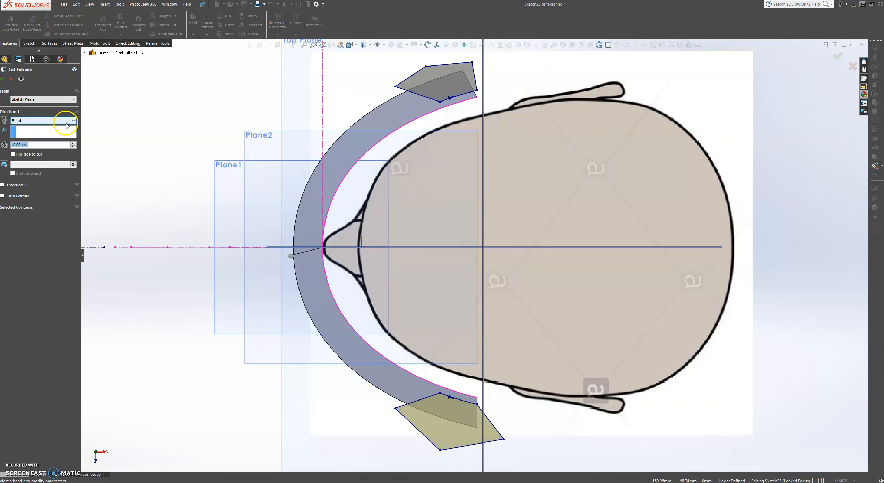
pyautogui.click(66, 121)
pyautogui.click(65, 131)
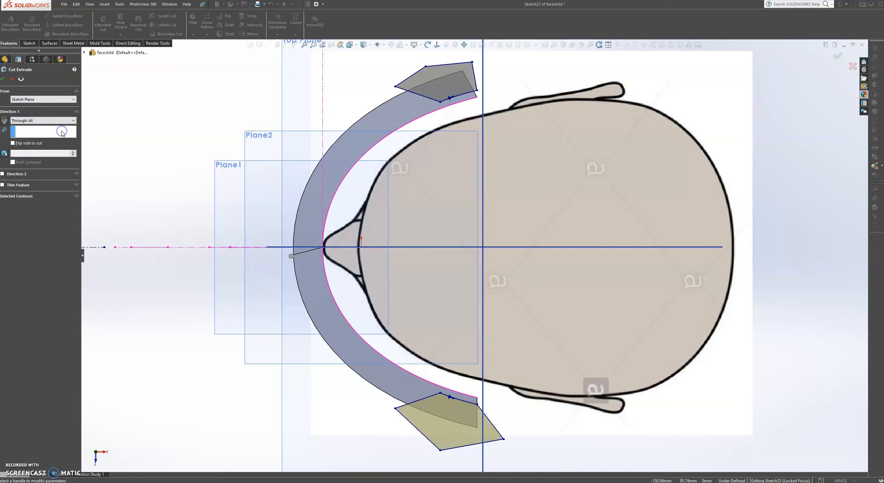
pyautogui.click(3, 80)
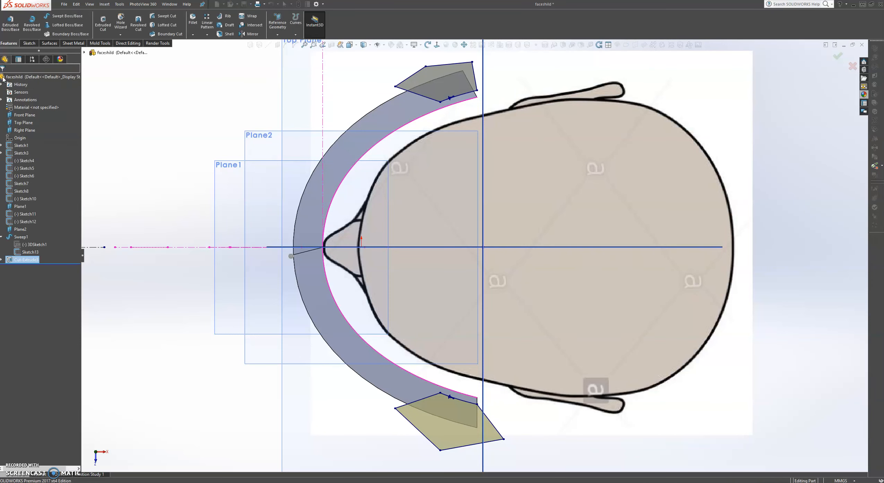
pyautogui.click(162, 105)
# Start a new sketch on the narrow end face of one of the band's thinned arms.
pyautogui.moveTo(319, 275); pyautogui.dragTo(307, 180, button='middle')
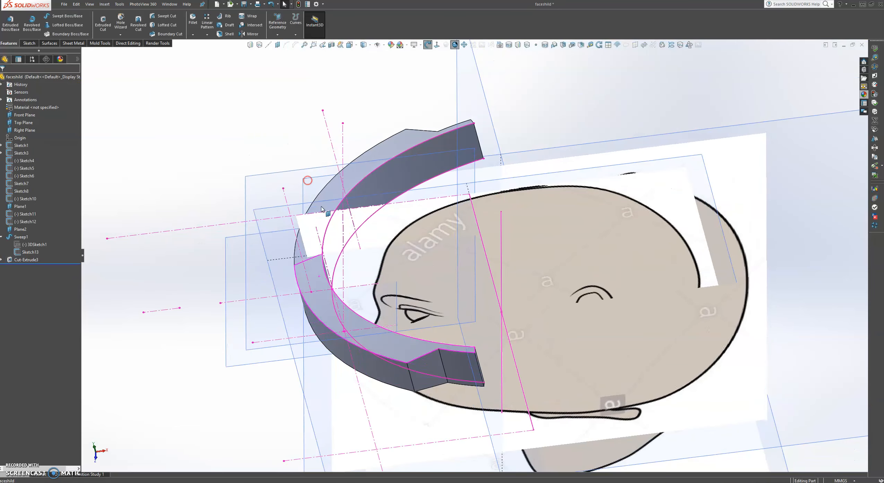
pyautogui.scroll(1, 504, 375)
pyautogui.moveTo(505, 375); pyautogui.dragTo(501, 365, button='middle')
pyautogui.scroll(2, 501, 365)
pyautogui.moveTo(474, 315); pyautogui.dragTo(424, 277, button='middle')
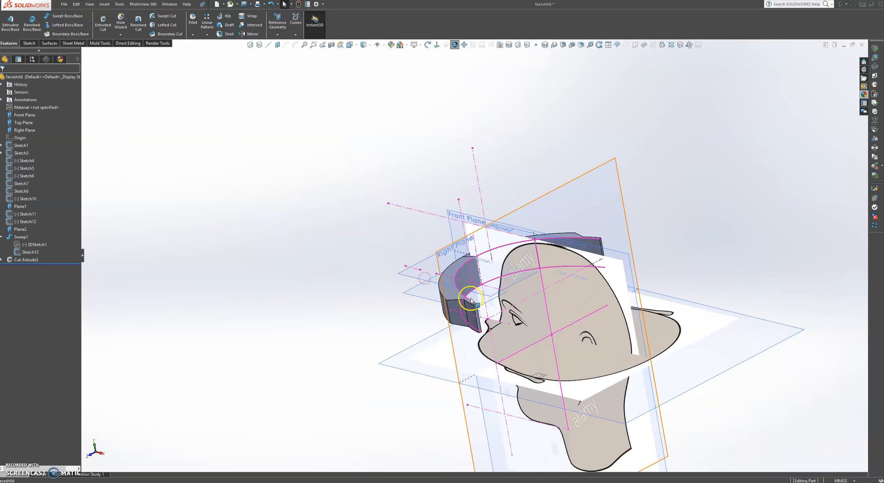
pyautogui.scroll(-3, 471, 300)
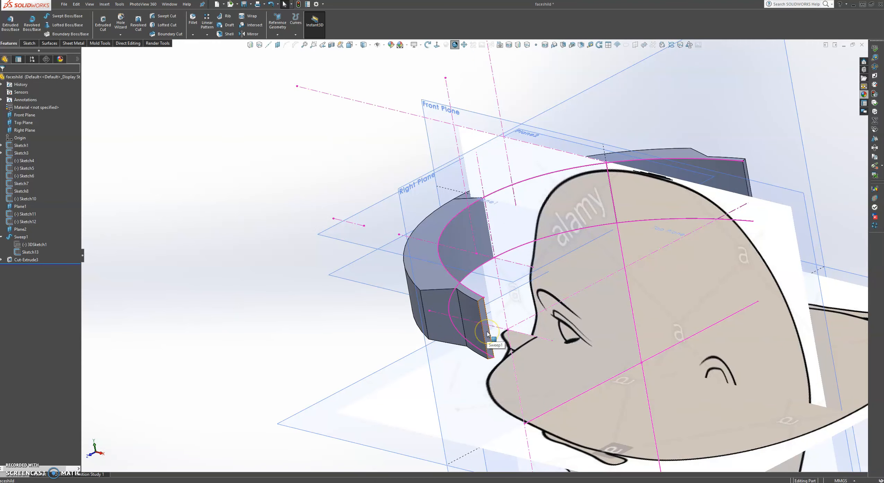
pyautogui.scroll(-2, 487, 334)
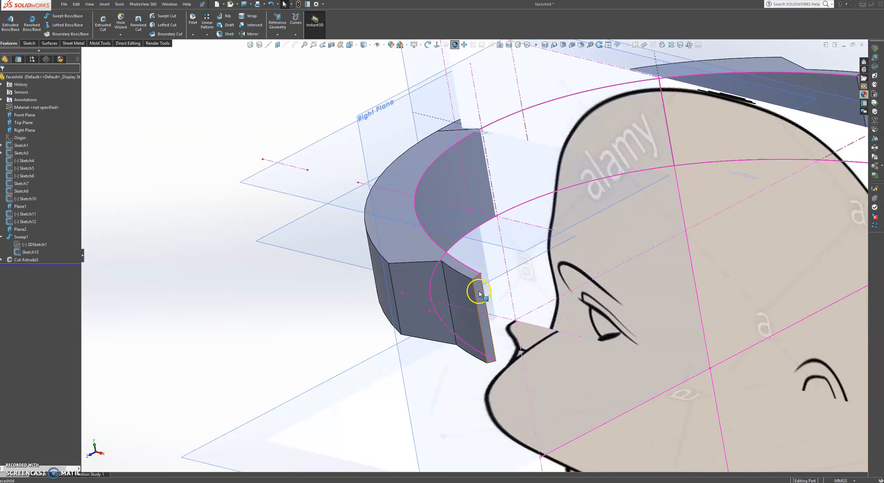
pyautogui.click(482, 298)
pyautogui.click(504, 274)
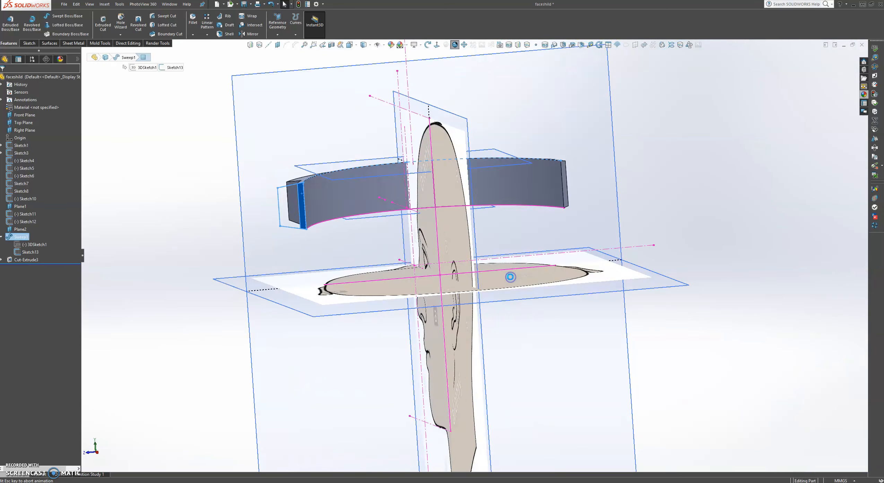
# Sketch a horizontal line about 14.7 mm long from outside the band to the outer edge of the end face, near its upper corner.
pyautogui.scroll(-5, 282, 203)
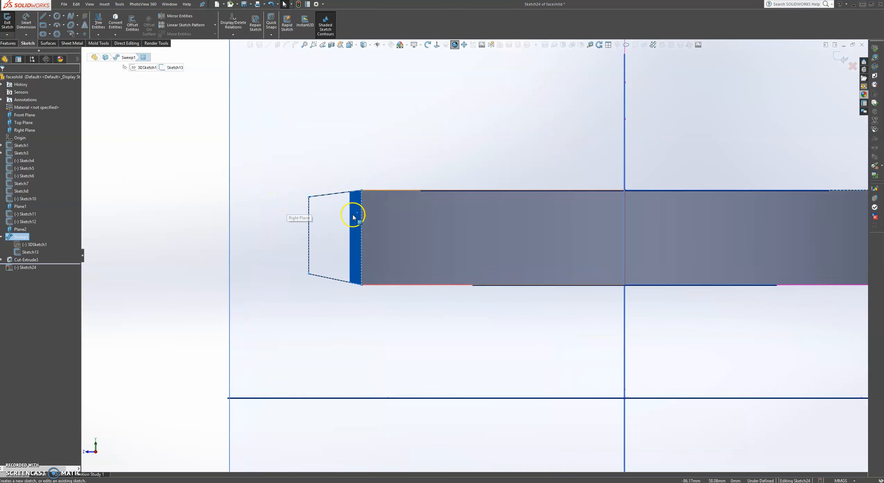
pyautogui.scroll(-1, 379, 239)
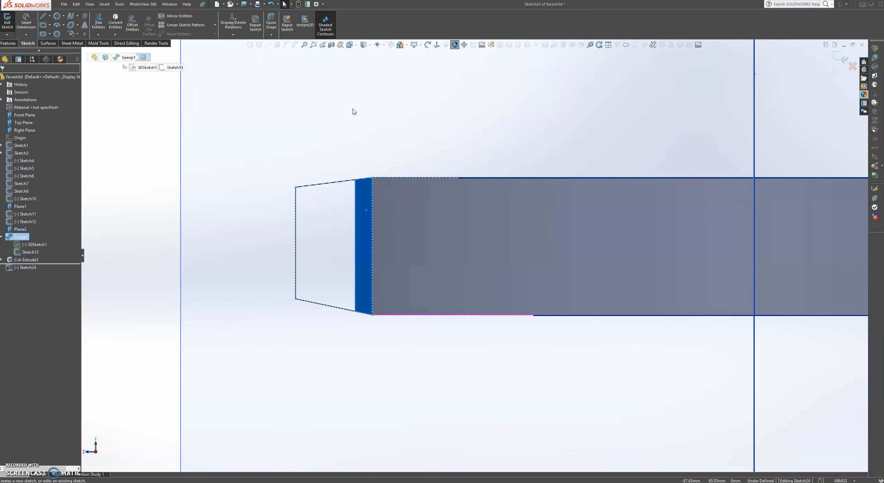
pyautogui.click(42, 16)
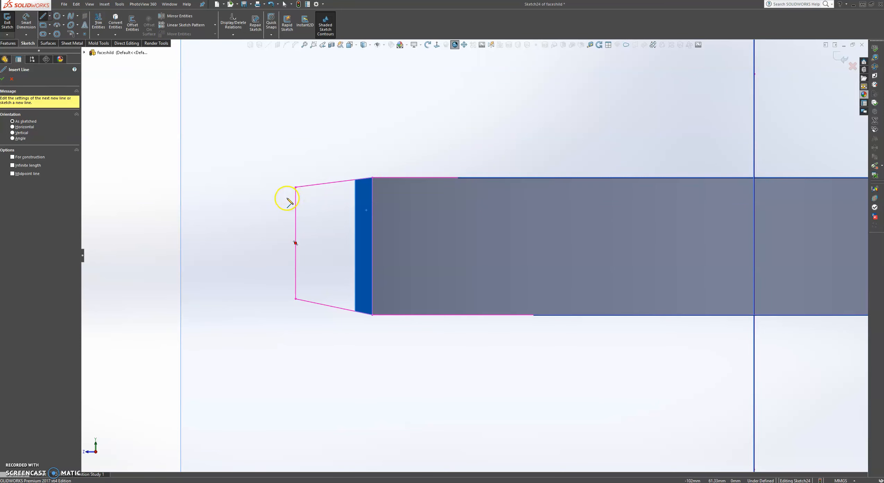
pyautogui.click(286, 197)
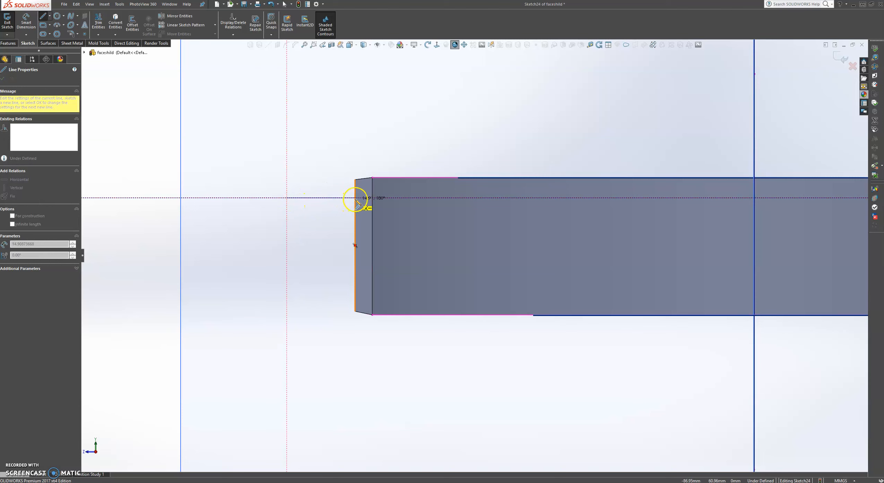
pyautogui.scroll(-2, 342, 202)
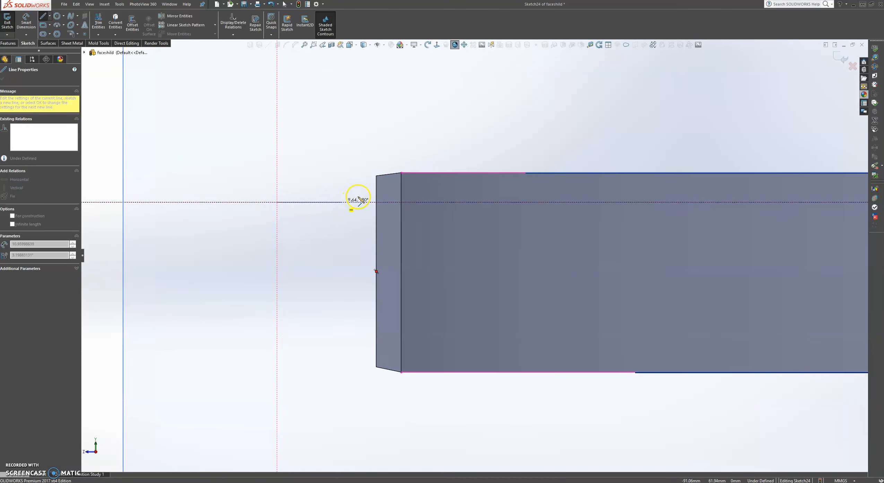
pyautogui.scroll(-2, 373, 204)
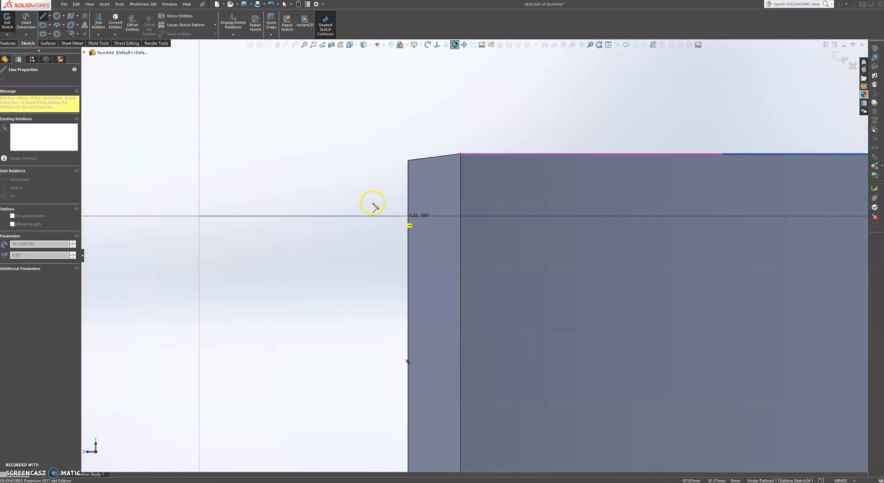
pyautogui.click(408, 216)
# Complete a rectangle beside the end face with a line about 21 mm down the outer edge and two lines closing it outside the band.
pyautogui.scroll(3, 395, 301)
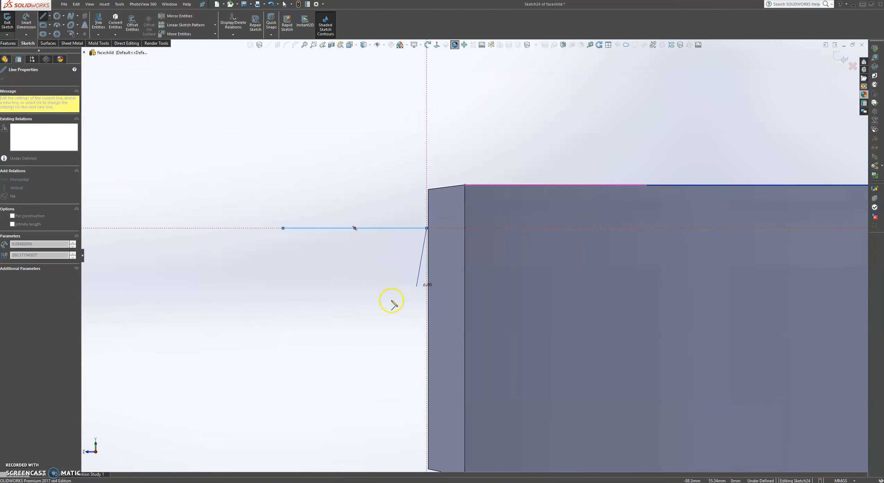
pyautogui.scroll(-3, 402, 310)
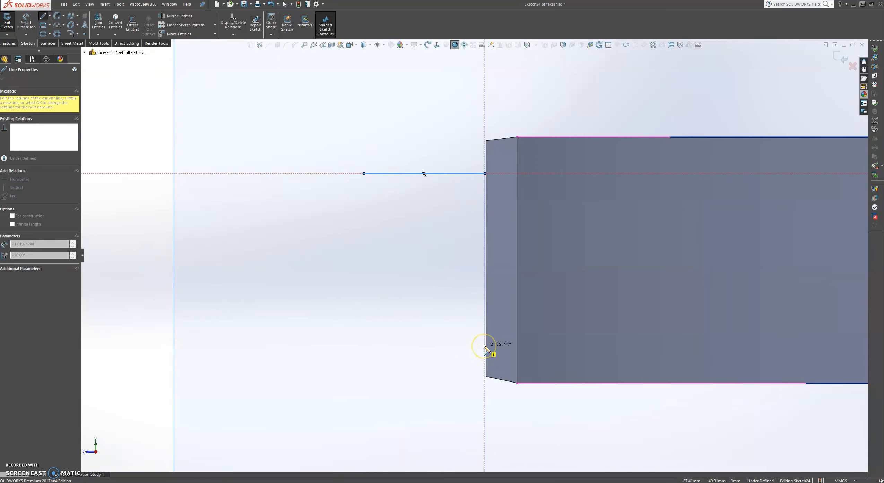
pyautogui.click(484, 346)
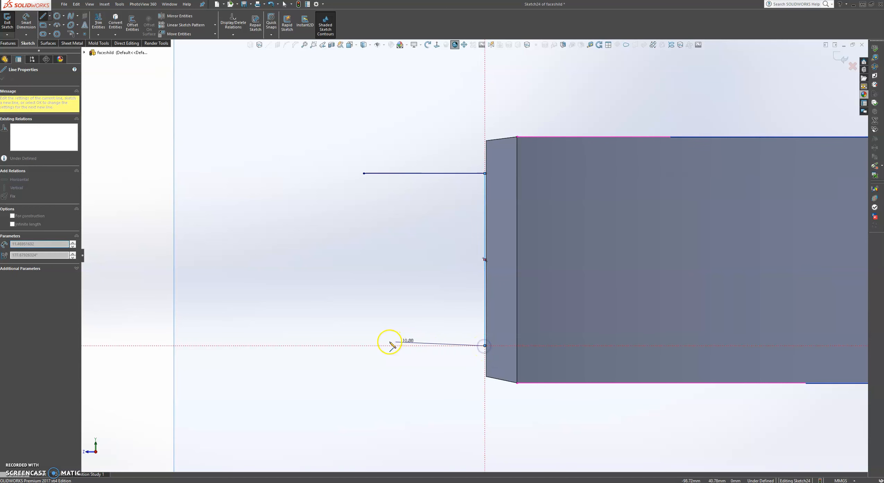
pyautogui.click(363, 346)
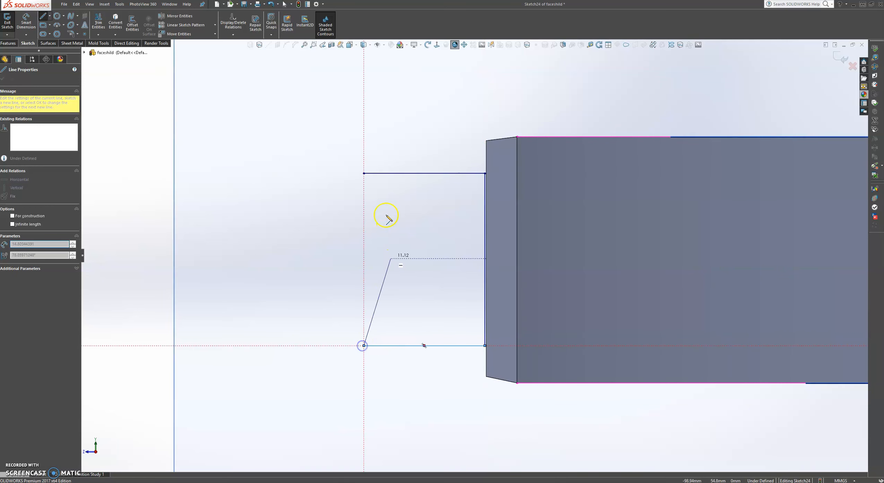
pyautogui.click(363, 173)
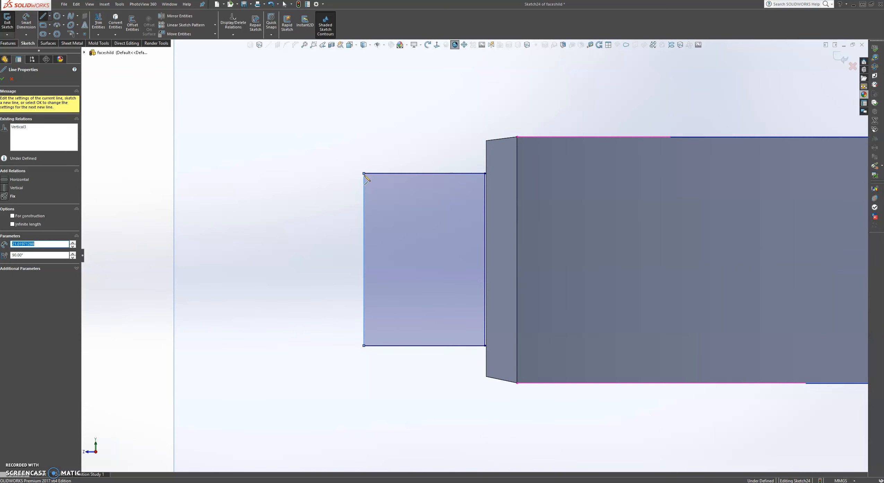
pyautogui.scroll(4, 366, 178)
pyautogui.moveTo(399, 232); pyautogui.dragTo(408, 324, button='middle')
pyautogui.scroll(3, 405, 324)
pyautogui.scroll(-3, 407, 319)
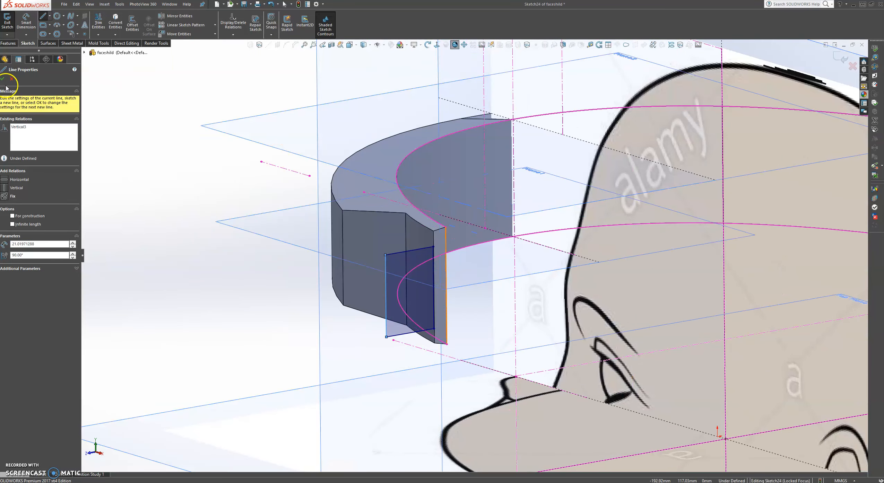
pyautogui.click(3, 79)
pyautogui.scroll(-2, 411, 253)
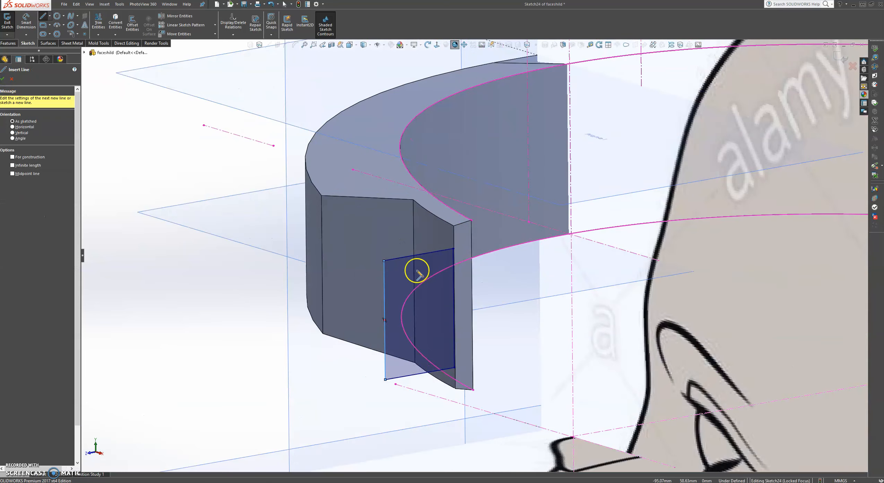
pyautogui.click(430, 253)
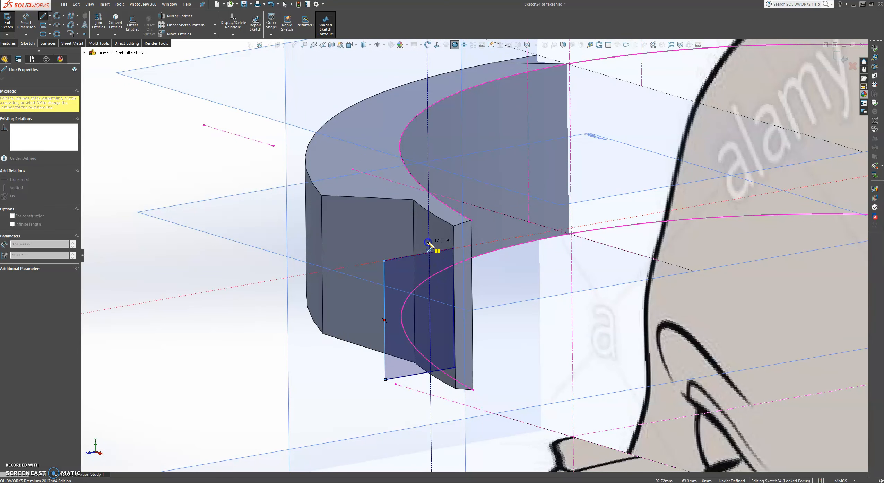
pyautogui.click(429, 243)
pyautogui.hotkey('ctrl', 'z')
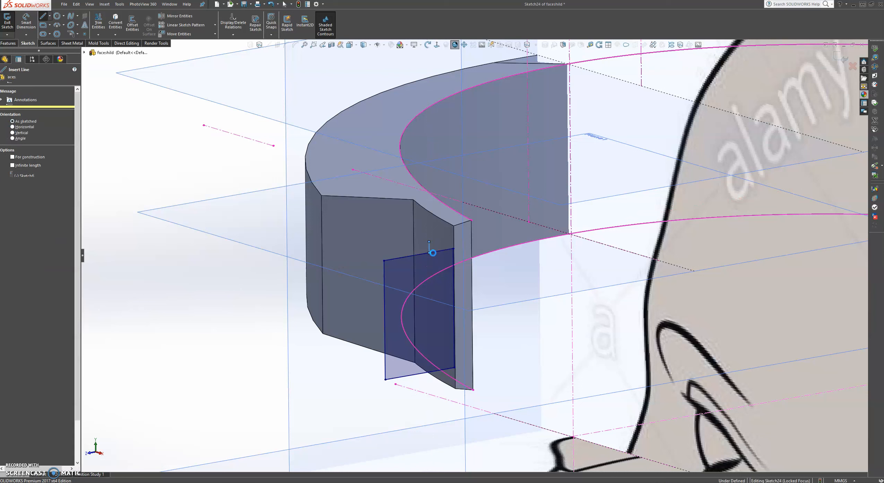
pyautogui.click(421, 256)
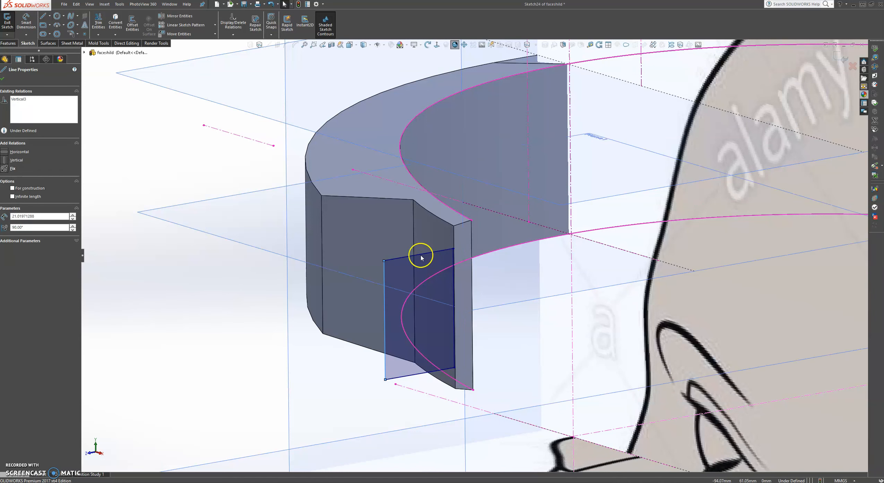
pyautogui.click(5, 80)
# Stretch the rectangle slightly by moving its upper edge up and its lower edge down toward the band's faces.
pyautogui.moveTo(420, 256); pyautogui.dragTo(418, 252)
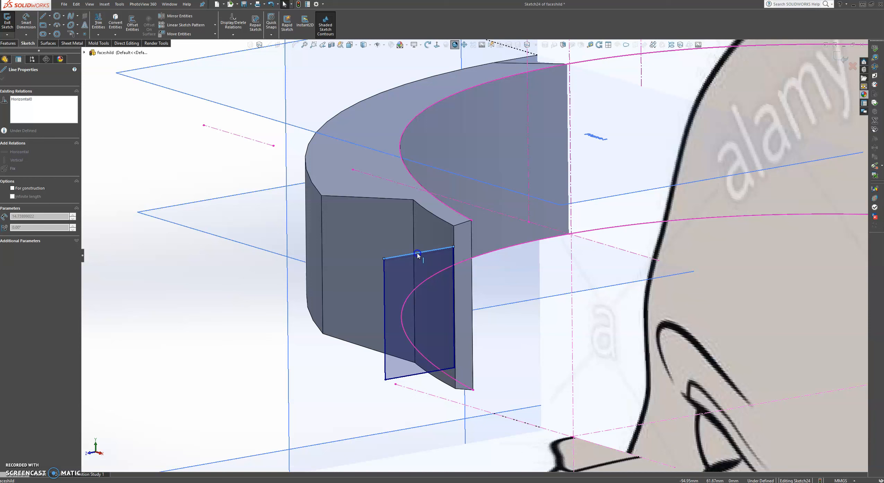
pyautogui.moveTo(418, 256); pyautogui.dragTo(428, 246)
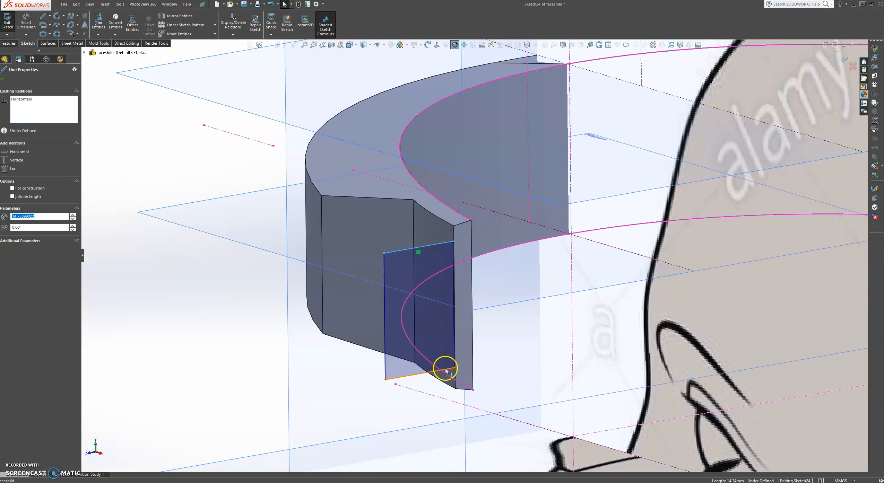
pyautogui.moveTo(444, 374); pyautogui.dragTo(443, 373)
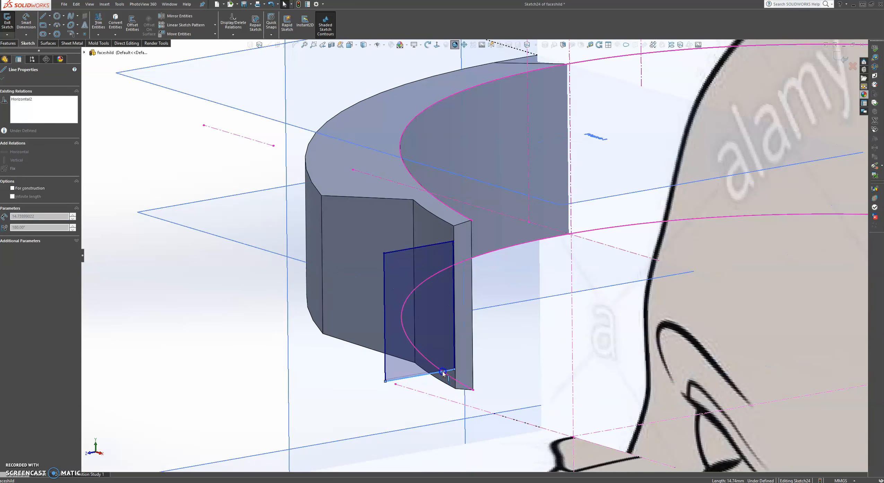
pyautogui.moveTo(443, 373); pyautogui.dragTo(442, 372)
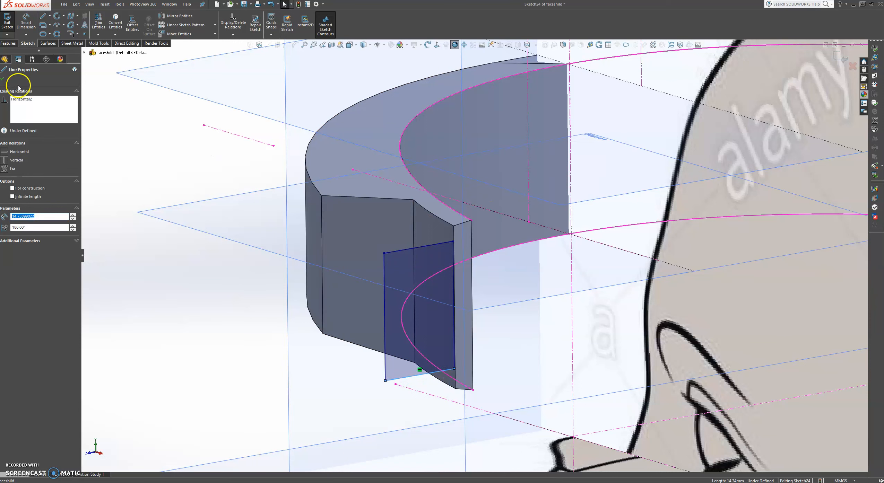
pyautogui.click(4, 80)
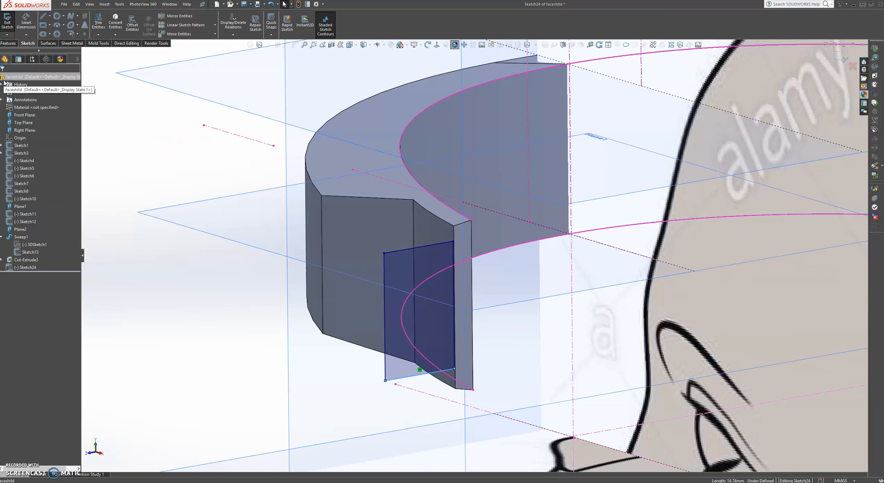
# Finish the sketch and make a Swept Cut with the rectangle as profile and the band's upper inner curve as path.
pyautogui.scroll(2, 543, 266)
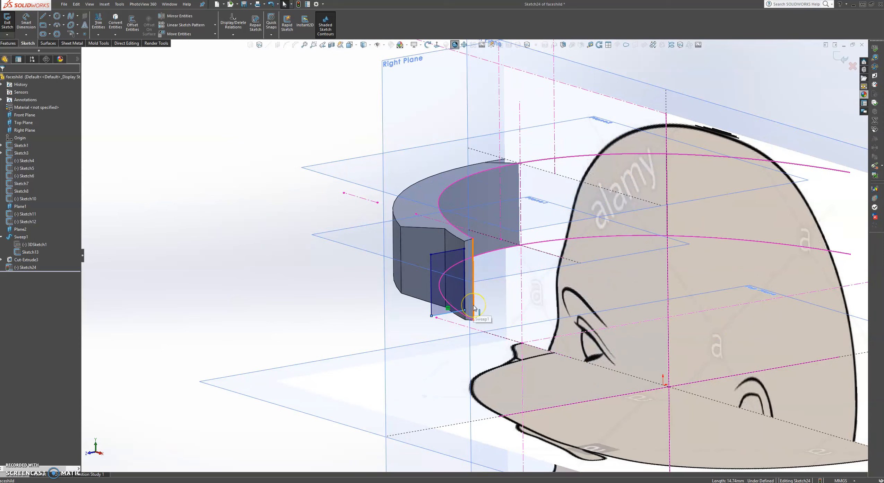
pyautogui.scroll(-4, 479, 310)
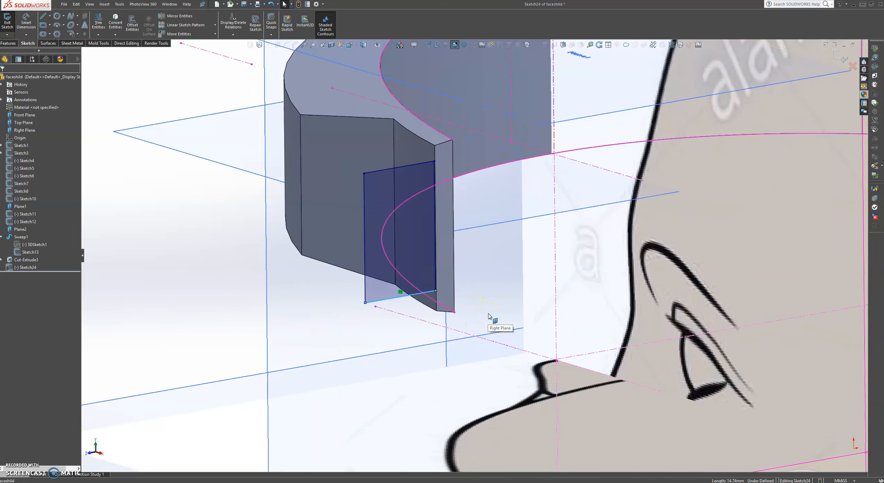
pyautogui.scroll(5, 468, 242)
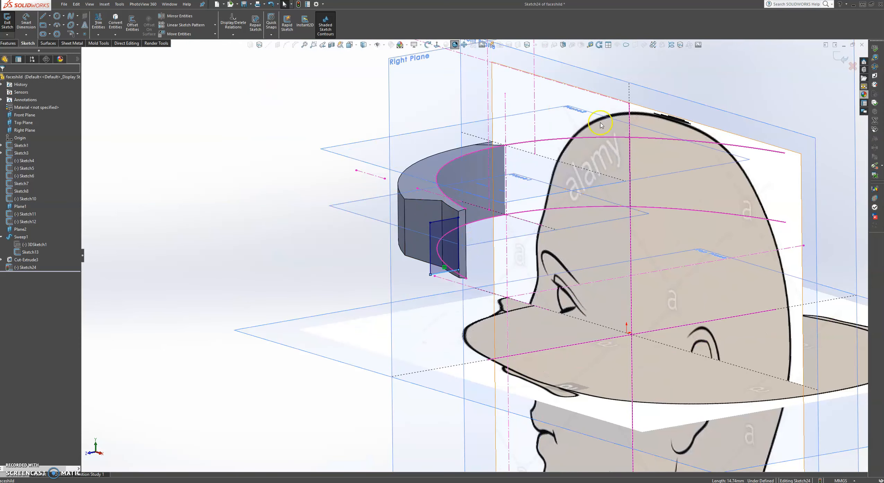
pyautogui.moveTo(644, 207); pyautogui.dragTo(498, 174, button='middle')
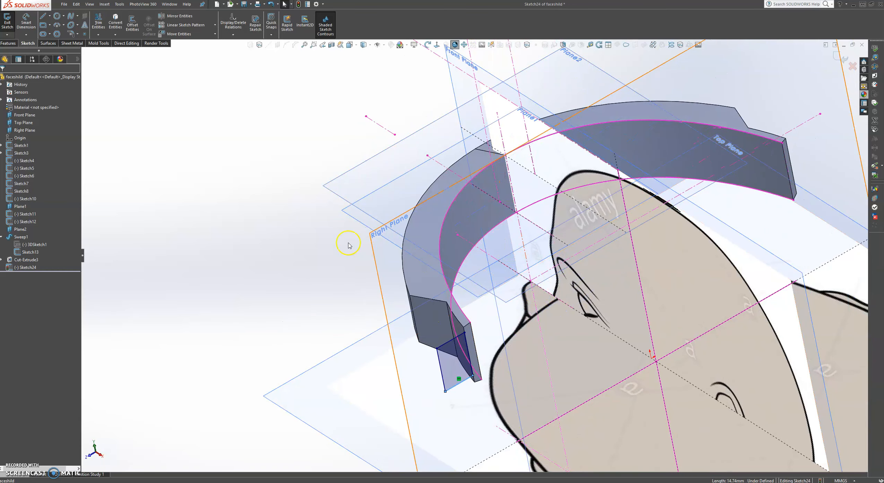
pyautogui.click(834, 61)
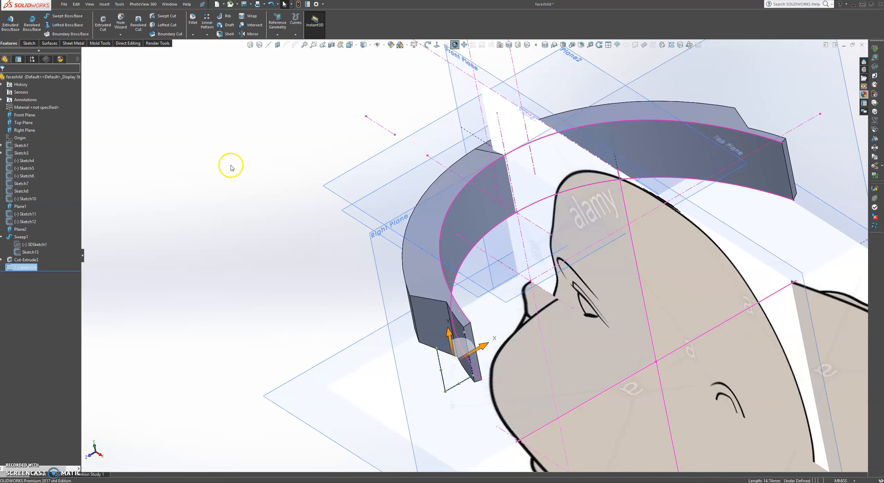
pyautogui.click(166, 16)
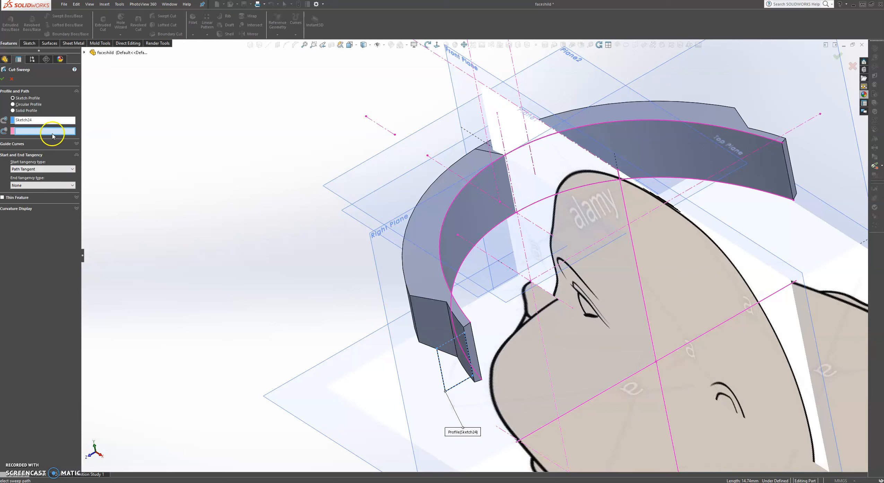
pyautogui.click(442, 229)
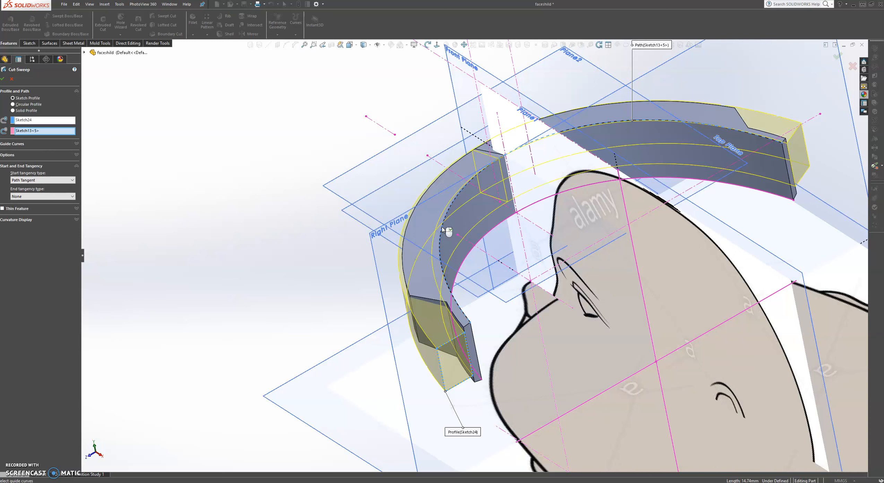
pyautogui.click(3, 79)
# Fillet the two vertical edges of the band's near end face with a 2 mm radius.
pyautogui.click(211, 204)
pyautogui.moveTo(342, 279); pyautogui.dragTo(416, 234, button='middle')
pyautogui.click(561, 285)
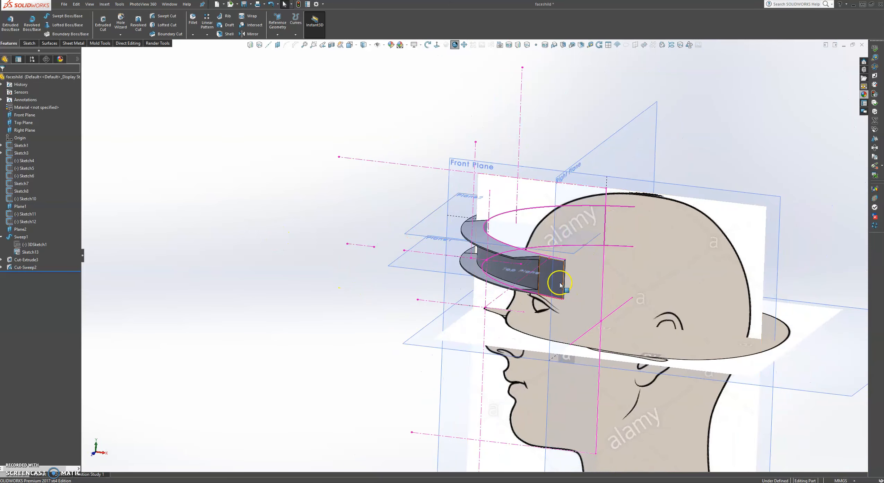
pyautogui.scroll(-5, 560, 285)
pyautogui.moveTo(568, 291); pyautogui.dragTo(539, 253, button='middle')
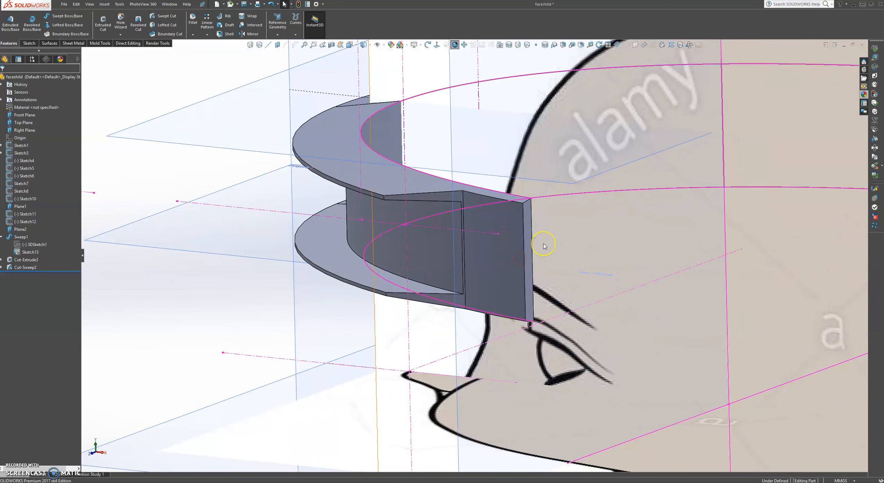
pyautogui.moveTo(543, 246); pyautogui.dragTo(526, 268, button='middle')
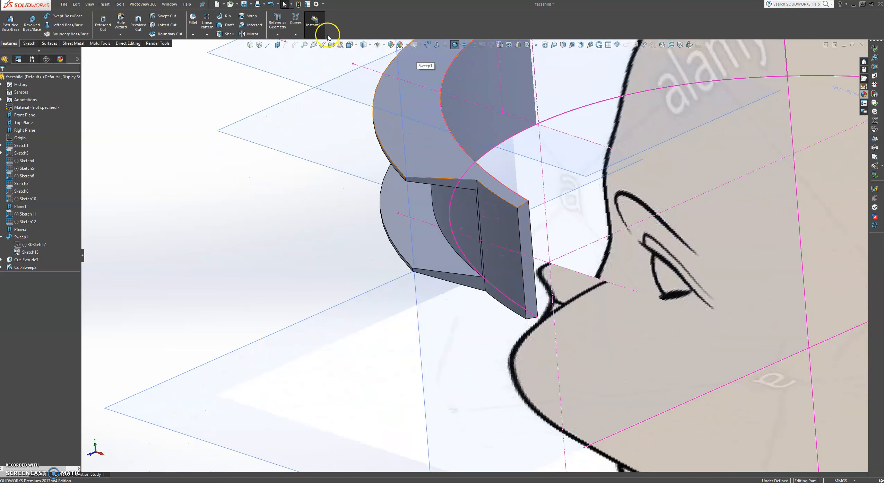
pyautogui.click(193, 19)
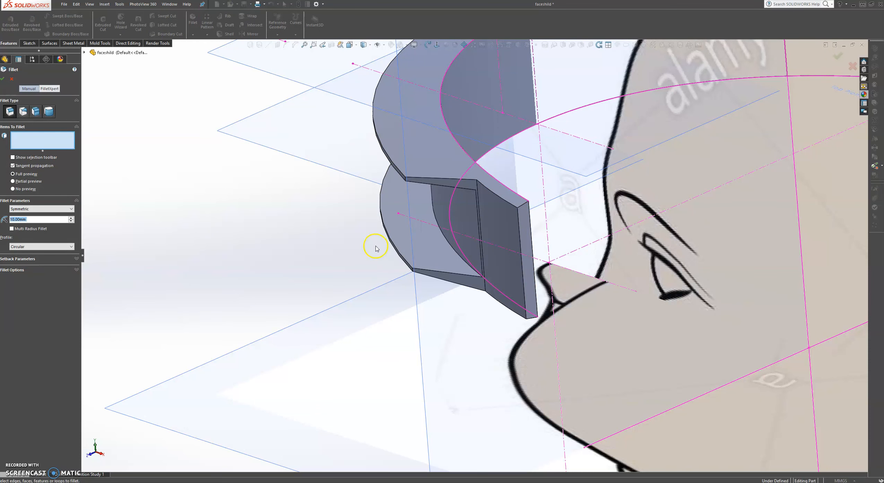
pyautogui.write('1')
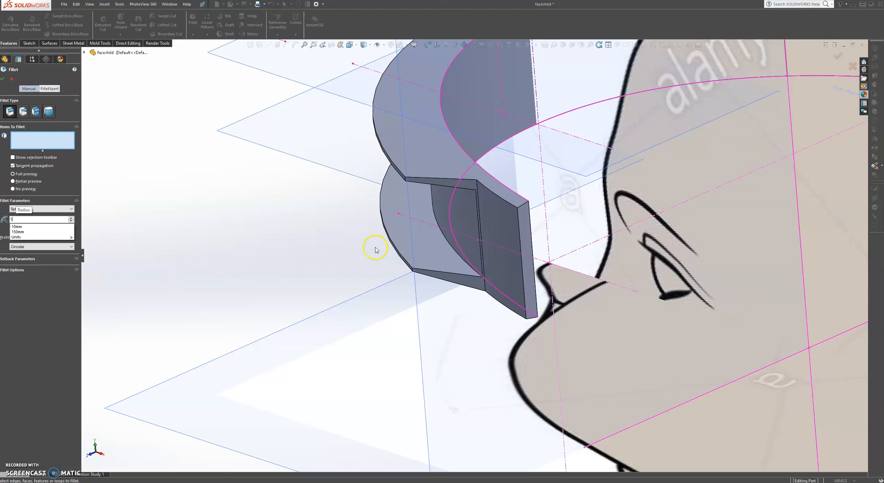
pyautogui.click(521, 244)
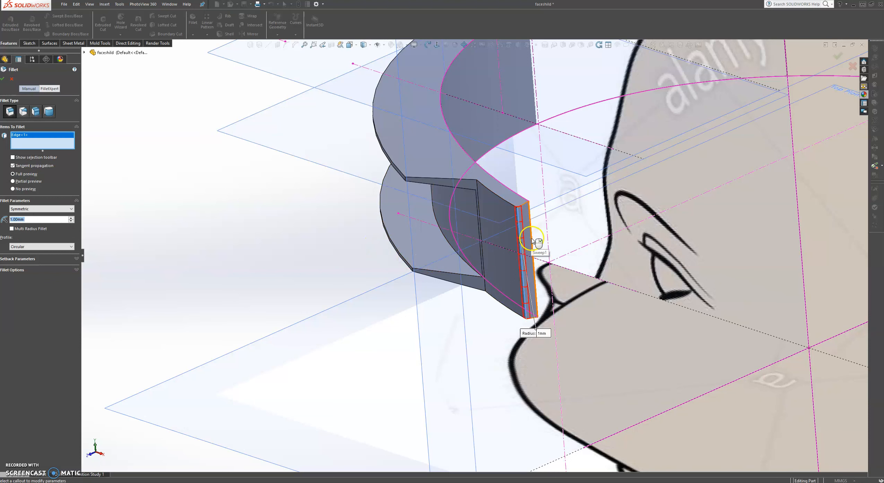
pyautogui.click(531, 240)
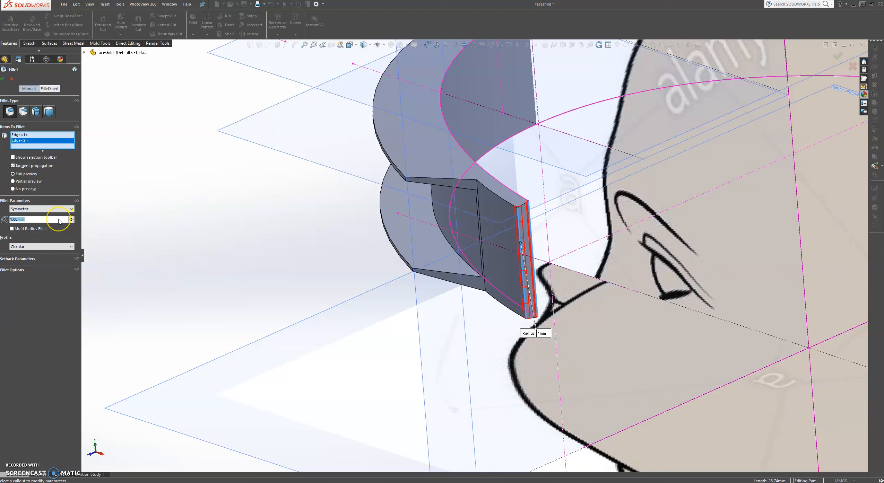
pyautogui.write('2')
pyautogui.press('Return')
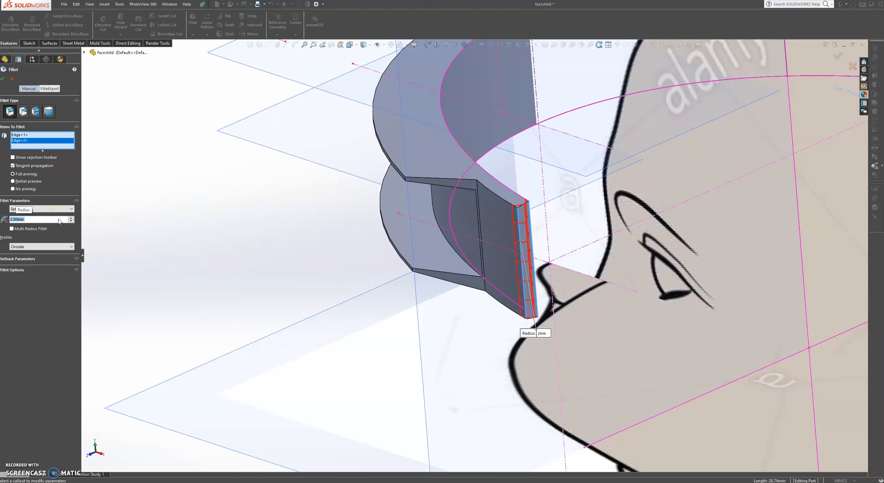
pyautogui.click(2, 82)
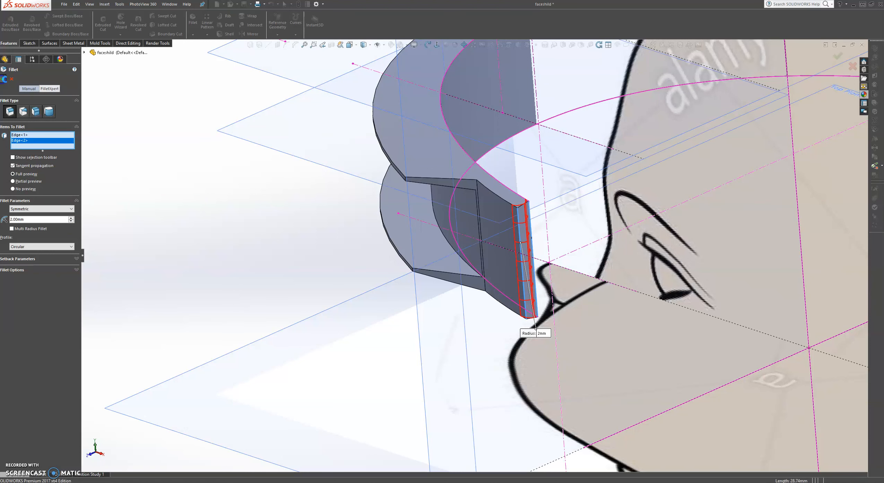
# Fillet the two vertical edges of the band's opposite end face with a 2 mm radius.
pyautogui.scroll(5, 236, 234)
pyautogui.moveTo(555, 242); pyautogui.dragTo(501, 238, button='middle')
pyautogui.scroll(-5, 804, 158)
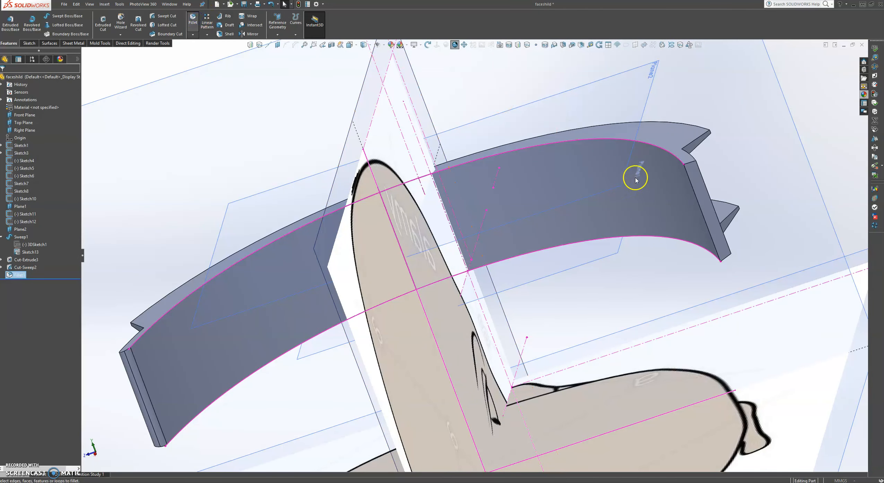
pyautogui.click(703, 181)
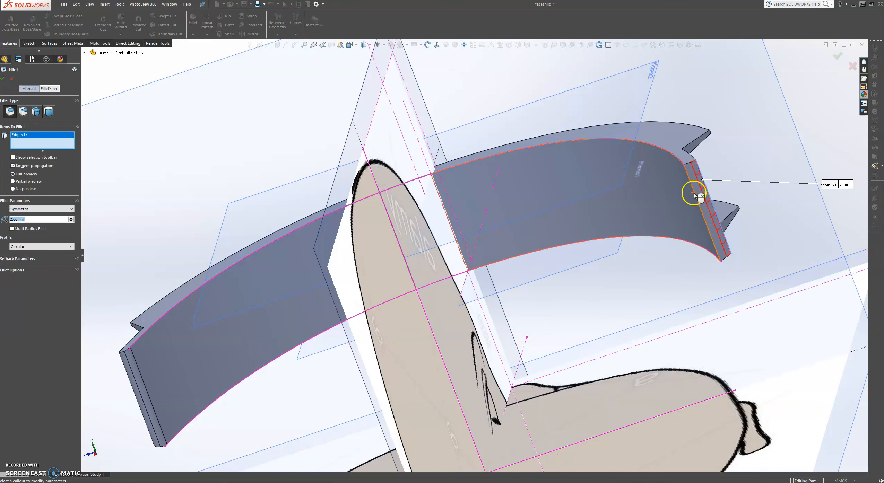
pyautogui.click(692, 192)
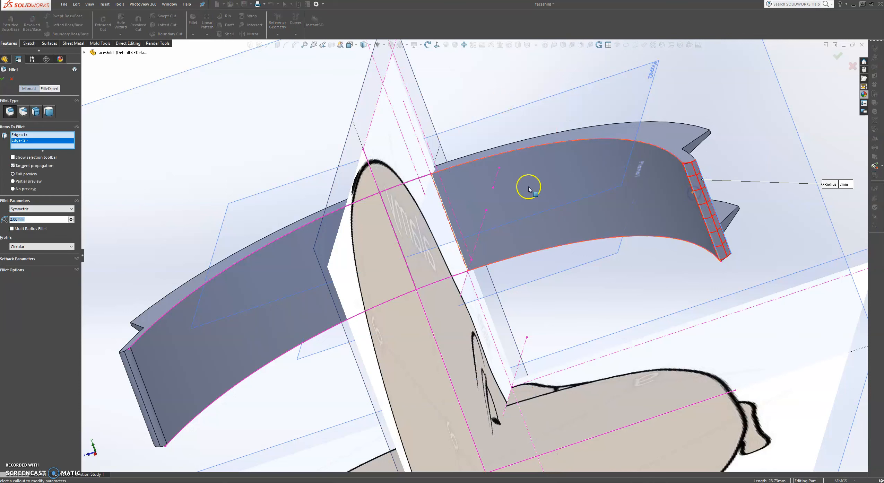
pyautogui.click(5, 81)
pyautogui.moveTo(414, 256); pyautogui.dragTo(497, 230, button='middle')
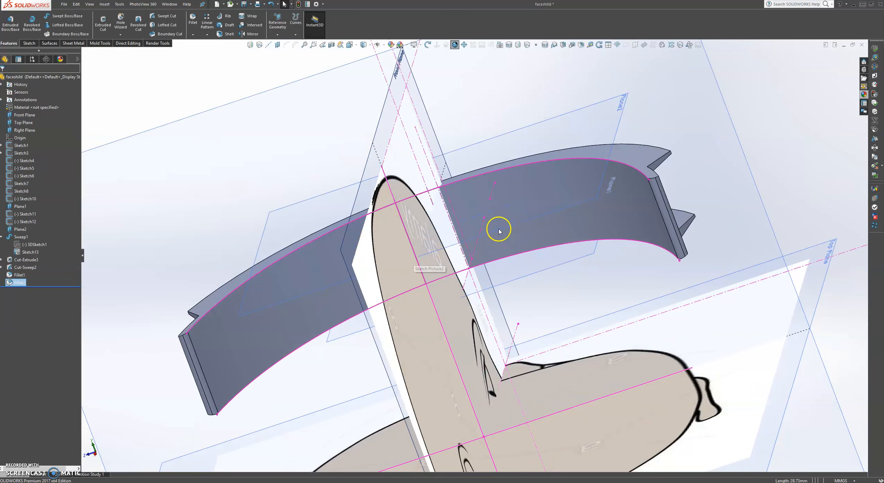
pyautogui.scroll(3, 499, 232)
pyautogui.moveTo(463, 265); pyautogui.dragTo(575, 231, button='middle')
pyautogui.scroll(-5, 554, 279)
pyautogui.scroll(3, 553, 280)
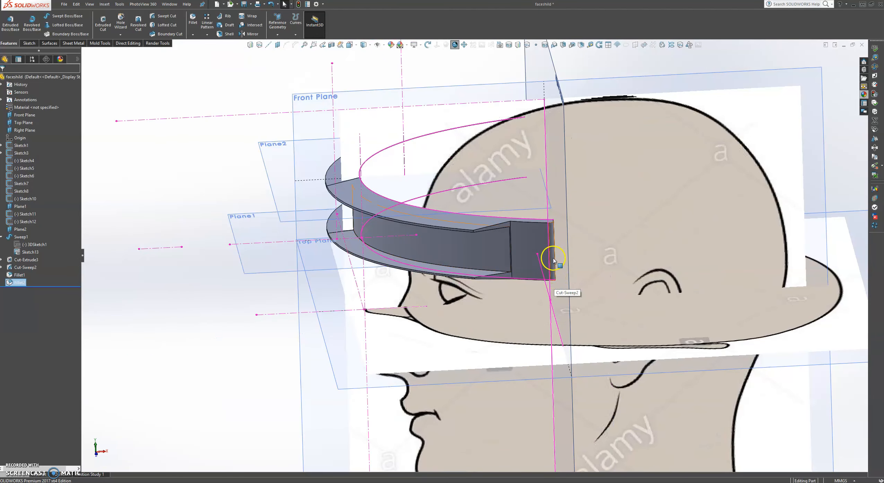
pyautogui.click(535, 242)
pyautogui.click(569, 215)
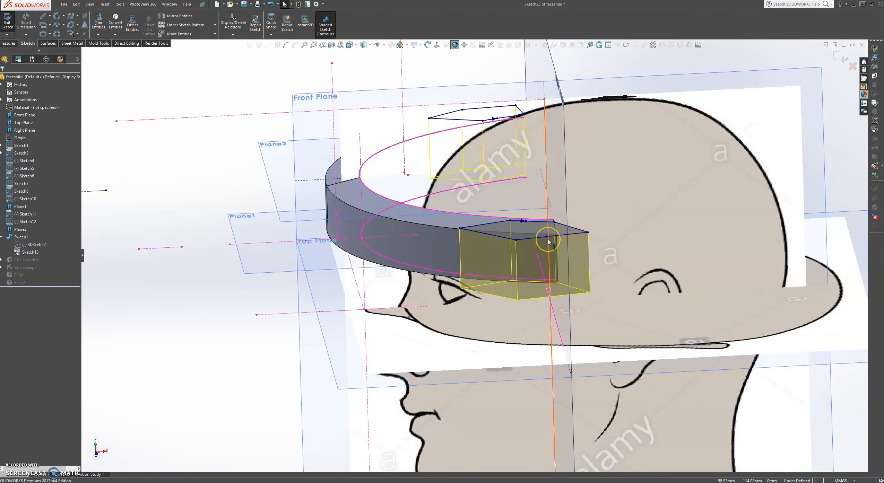
pyautogui.click(839, 56)
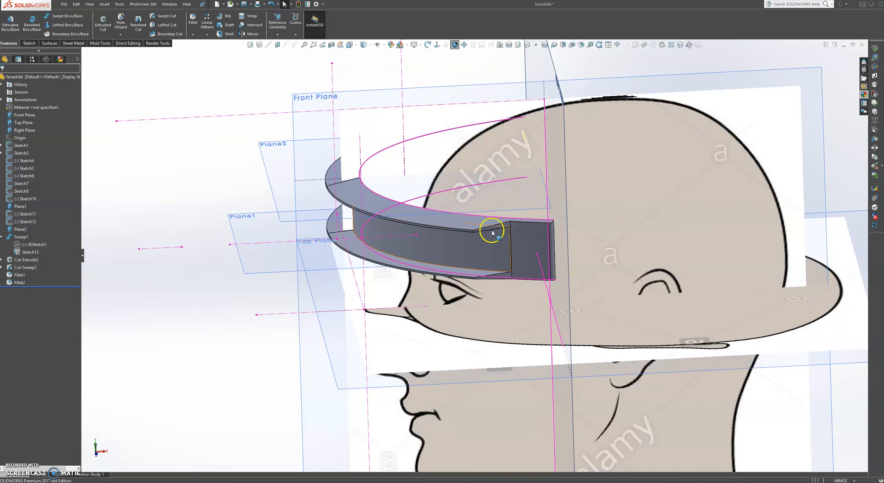
pyautogui.click(530, 233)
pyautogui.click(560, 204)
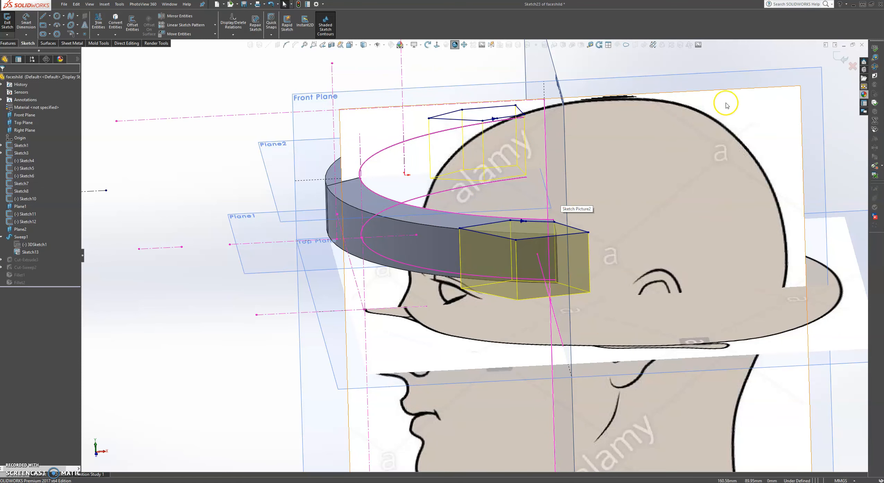
pyautogui.click(838, 59)
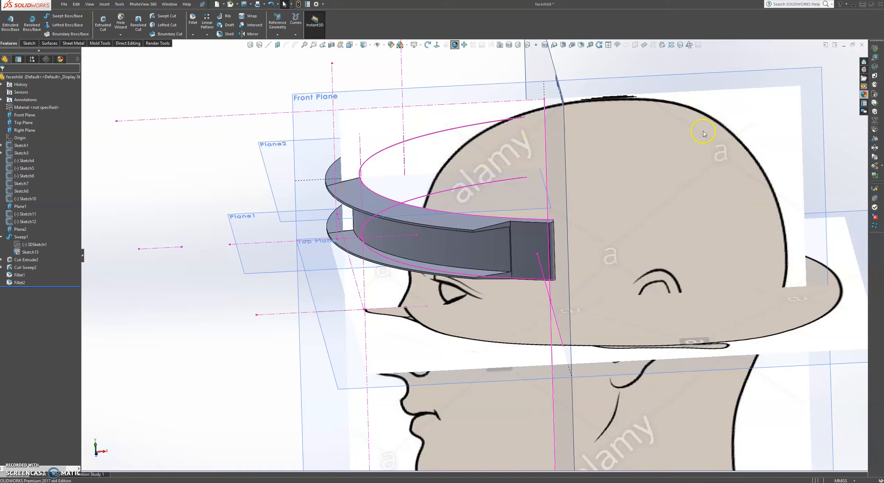
# Start a new sketch on the Front Plane.
pyautogui.moveTo(566, 221)
pyautogui.mouseDown(button='middle')
pyautogui.moveTo(529, 292)
pyautogui.moveTo(518, 359)
pyautogui.moveTo(546, 217)
pyautogui.moveTo(571, 246)
pyautogui.moveTo(523, 269)
pyautogui.mouseUp(button='middle')
pyautogui.scroll(3, 524, 269)
pyautogui.moveTo(558, 218); pyautogui.dragTo(615, 178, button='middle')
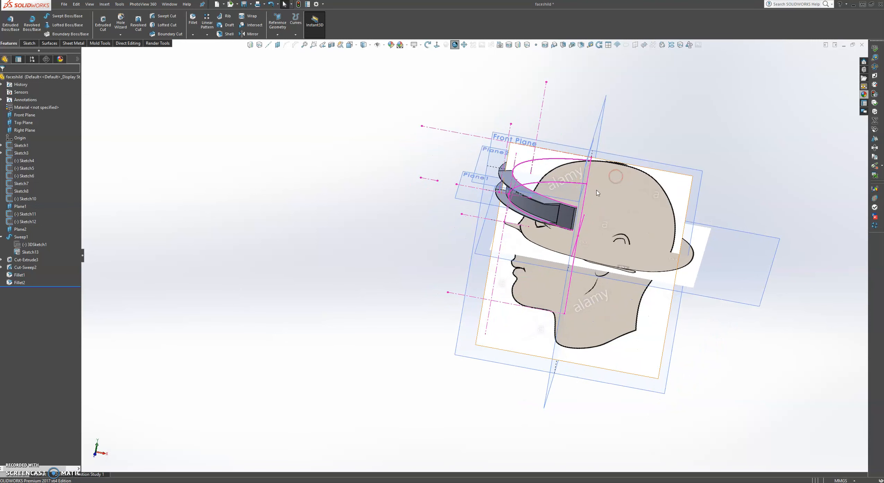
pyautogui.click(650, 163)
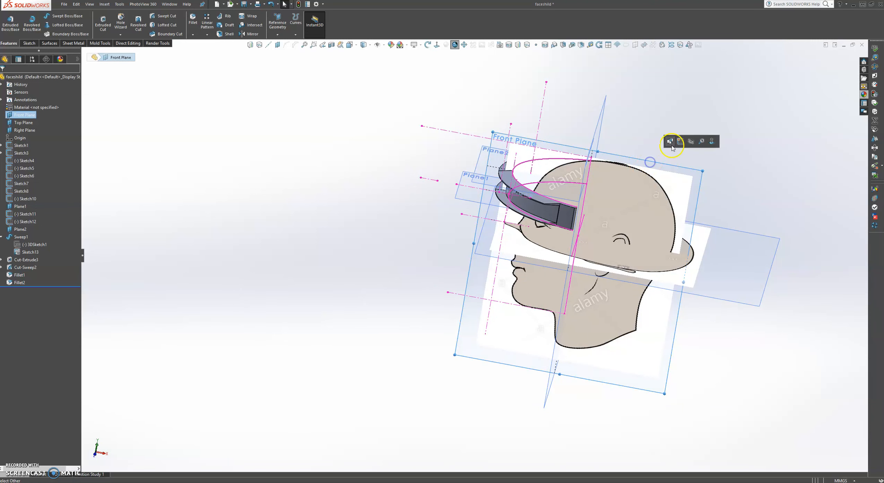
pyautogui.click(677, 141)
pyautogui.scroll(-8, 397, 200)
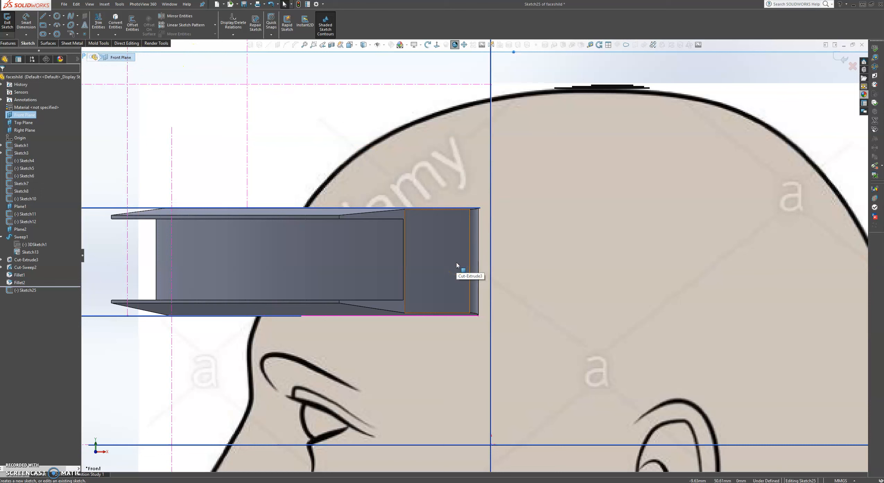
# Sketch a center rectangle about 12.9 mm wide and 21.6 mm high in the middle of the band's thinned end.
pyautogui.click(47, 28)
pyautogui.click(49, 28)
pyautogui.click(62, 46)
pyautogui.click(417, 244)
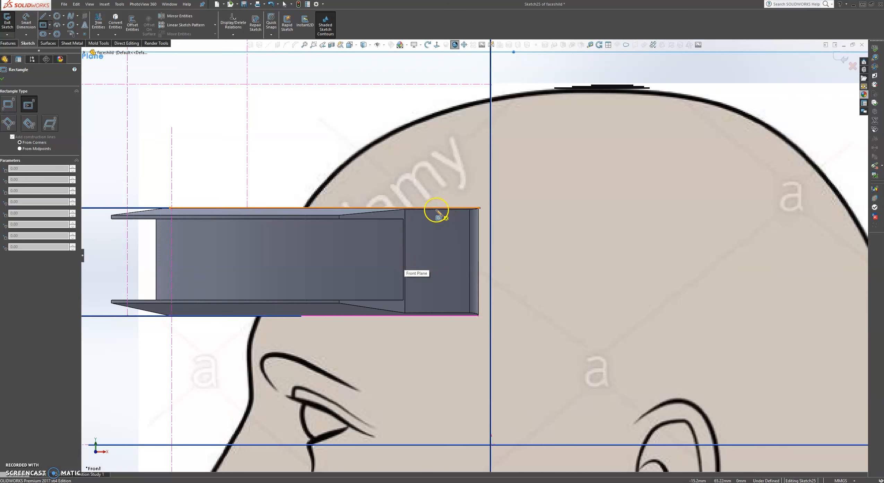
pyautogui.click(436, 261)
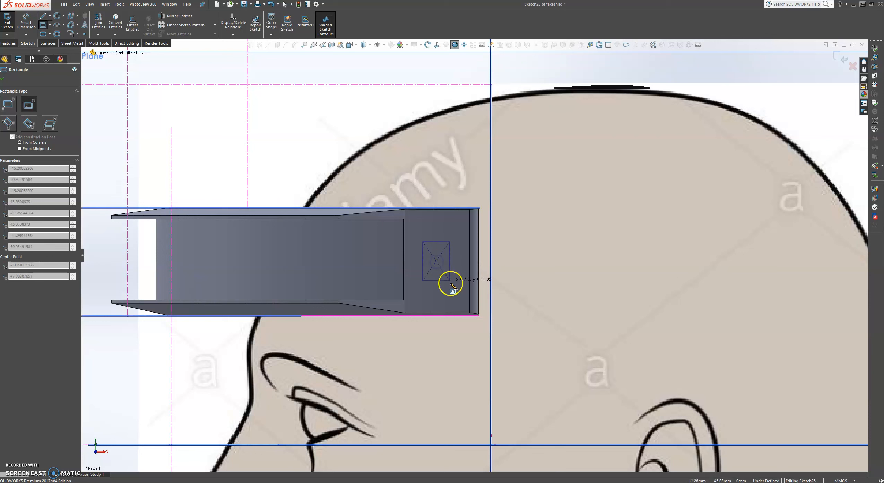
pyautogui.click(459, 301)
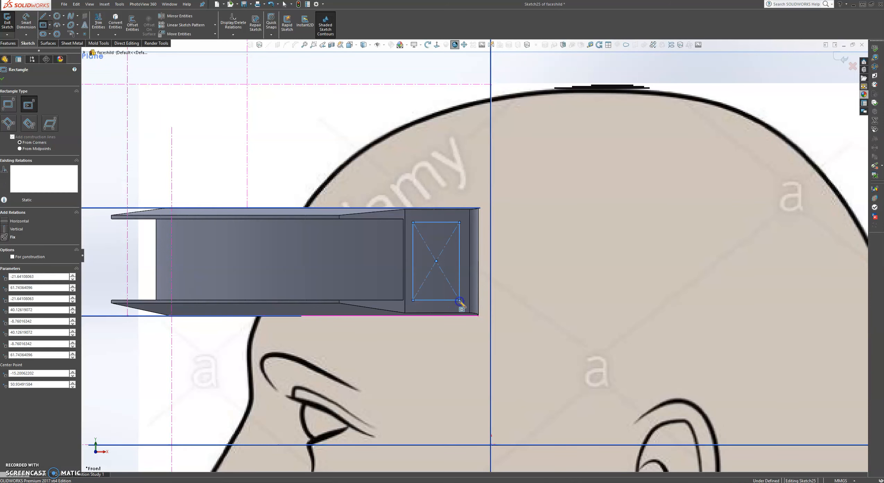
pyautogui.press('Escape')
# Try a blind Extruded Cut of the rectangle, 194 mm deep, through the near thinned end of the band.
pyautogui.scroll(-5, 461, 305)
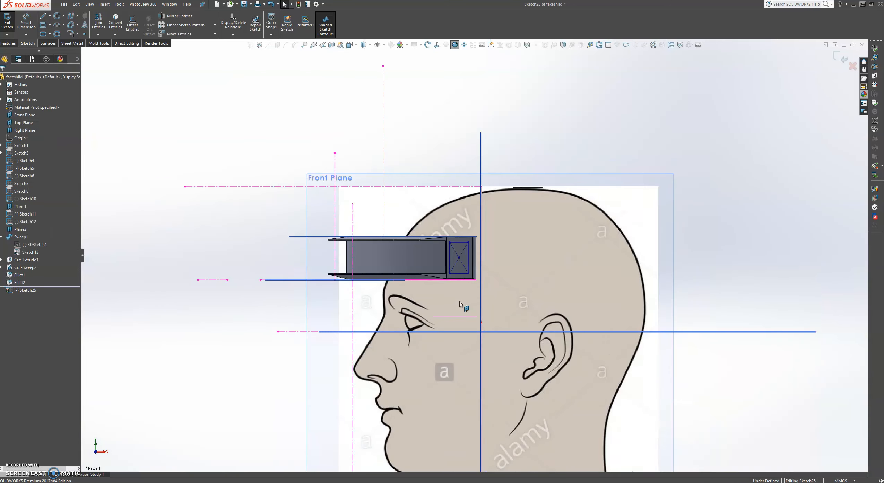
pyautogui.moveTo(494, 216); pyautogui.dragTo(461, 258, button='middle')
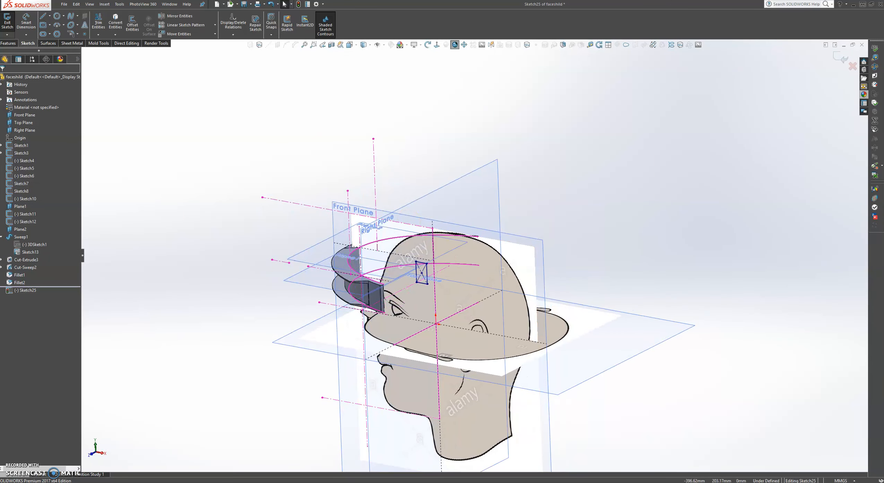
pyautogui.click(15, 43)
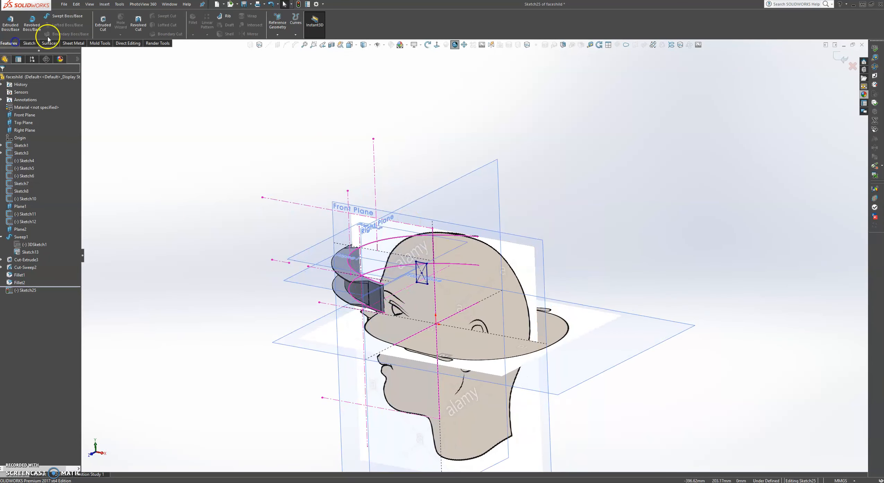
pyautogui.click(102, 23)
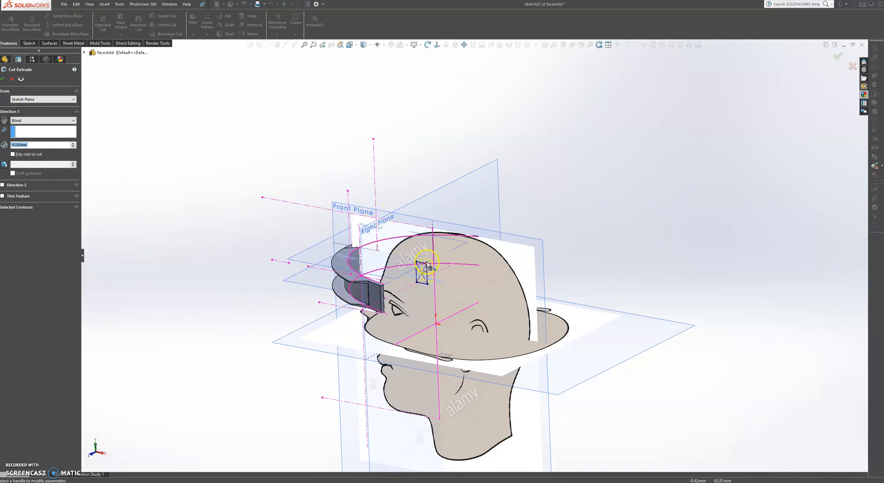
pyautogui.moveTo(432, 274); pyautogui.dragTo(309, 329)
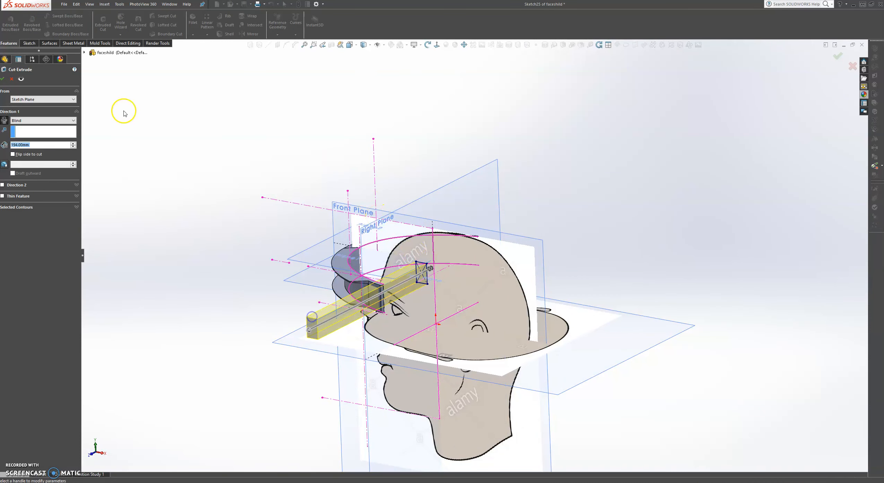
pyautogui.click(3, 80)
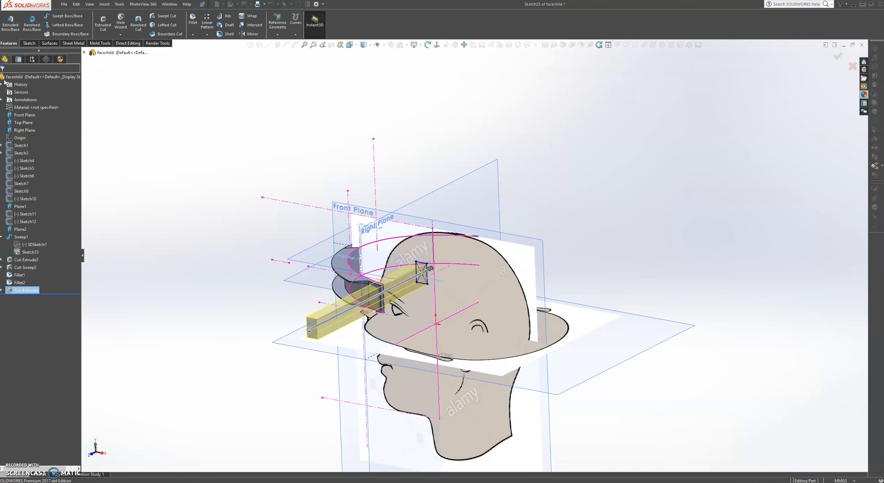
pyautogui.scroll(3, 408, 208)
pyautogui.moveTo(405, 225); pyautogui.dragTo(420, 277, button='middle')
pyautogui.scroll(-4, 469, 305)
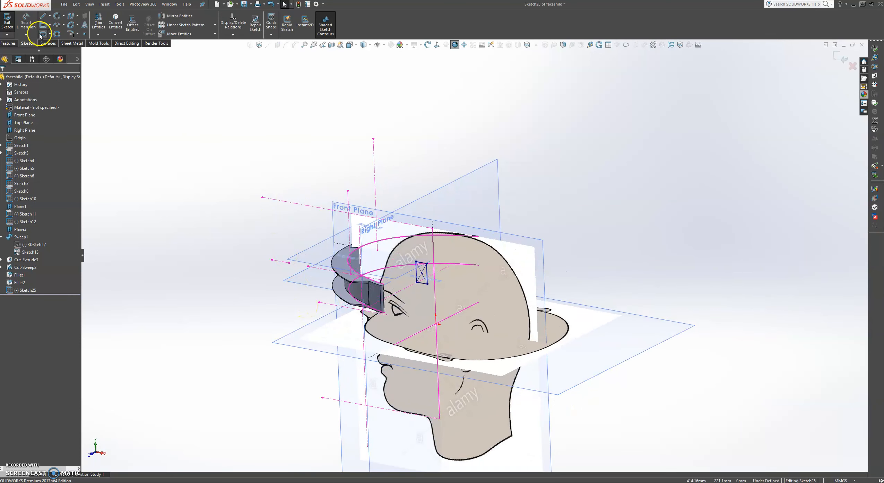
# Cut the rectangle through both thinned ends of the band with a Mid Plane Extruded Cut 374 mm deep.
pyautogui.click(7, 44)
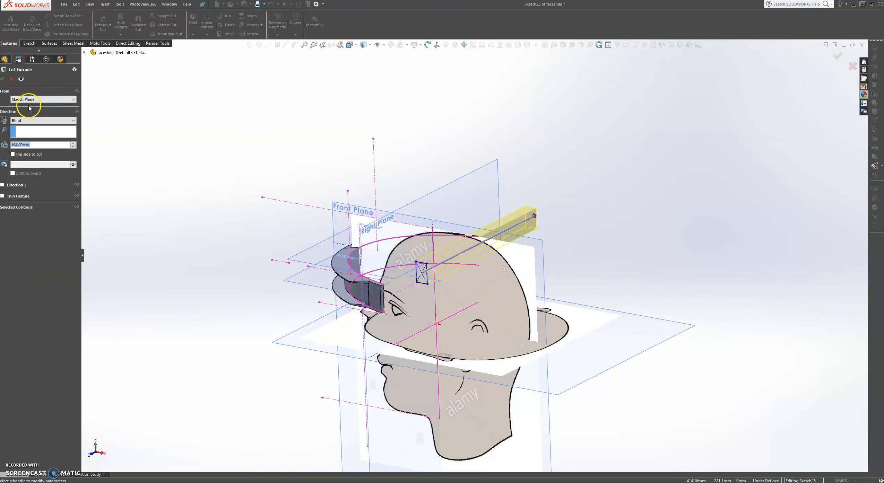
pyautogui.click(40, 121)
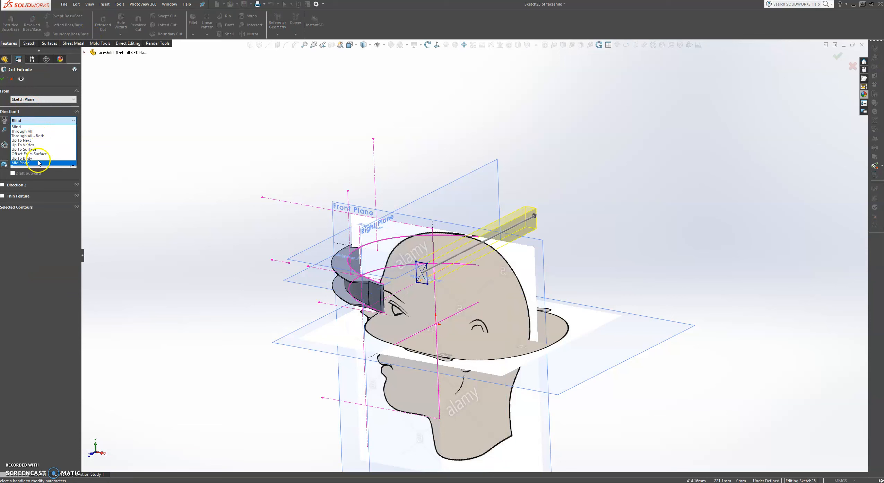
pyautogui.click(37, 164)
pyautogui.moveTo(487, 247); pyautogui.dragTo(526, 222)
pyautogui.scroll(2, 527, 222)
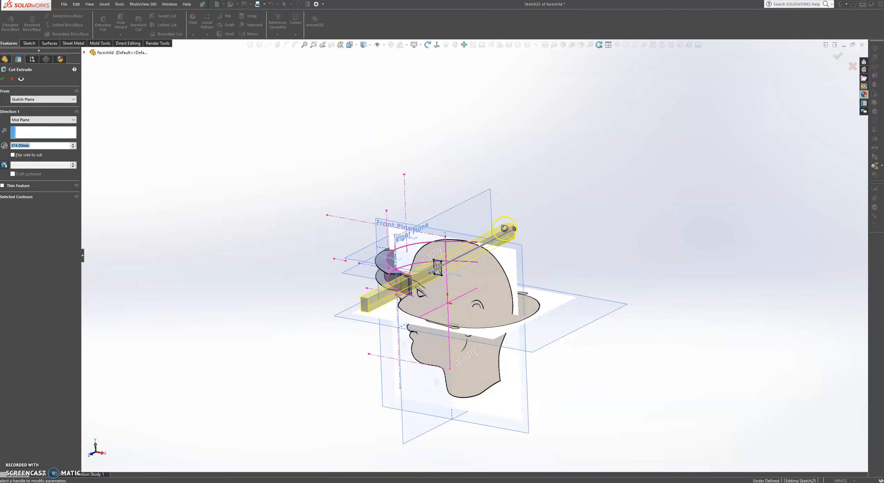
pyautogui.moveTo(504, 228); pyautogui.dragTo(461, 198, button='middle')
pyautogui.click(3, 79)
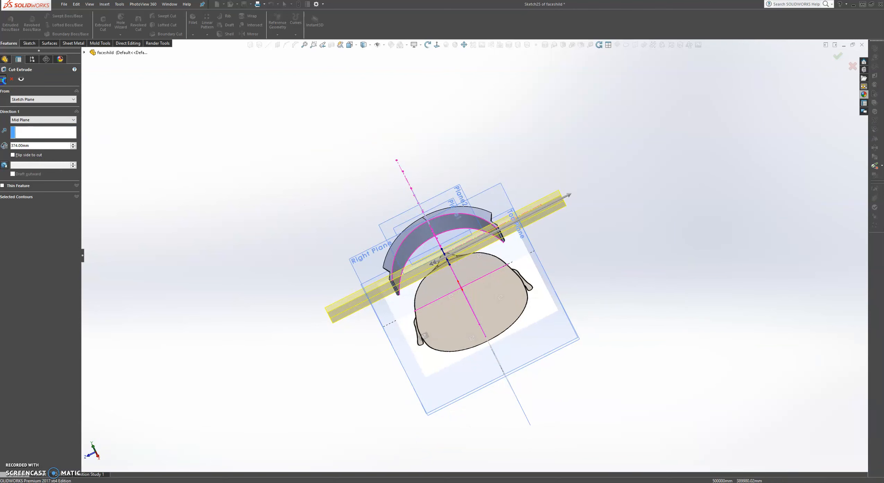
# Start a new sketch on the inner face of the band's lower flange.
pyautogui.moveTo(487, 135); pyautogui.dragTo(516, 185, button='middle')
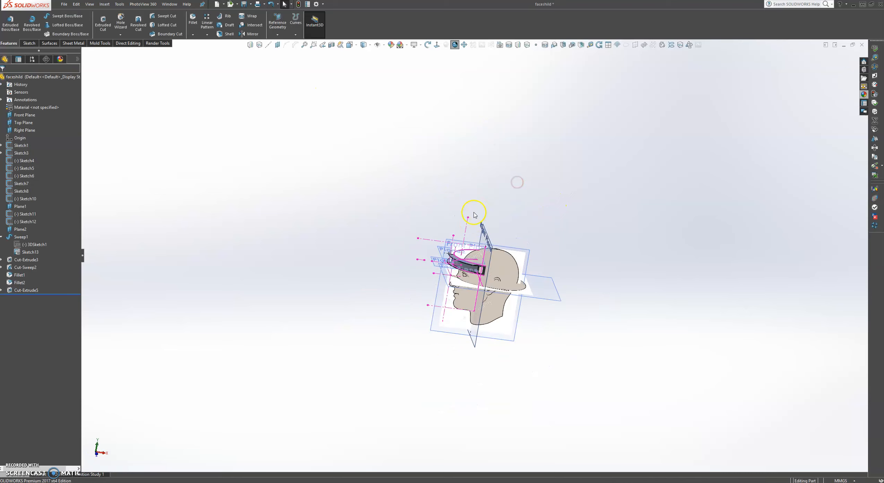
pyautogui.scroll(-5, 445, 290)
pyautogui.moveTo(446, 291)
pyautogui.mouseDown(button='middle')
pyautogui.moveTo(412, 250)
pyautogui.moveTo(464, 211)
pyautogui.moveTo(494, 295)
pyautogui.moveTo(499, 278)
pyautogui.moveTo(474, 280)
pyautogui.moveTo(444, 243)
pyautogui.moveTo(437, 249)
pyautogui.mouseUp(button='middle')
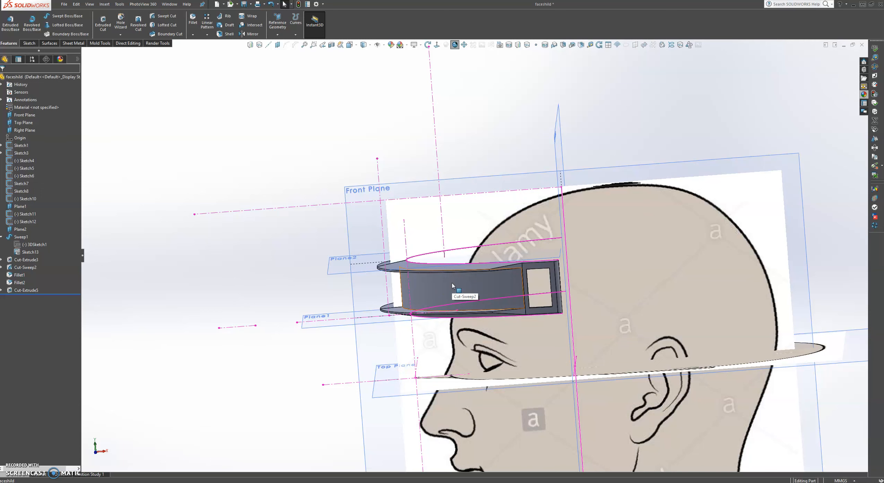
pyautogui.moveTo(452, 283); pyautogui.dragTo(455, 301, button='middle')
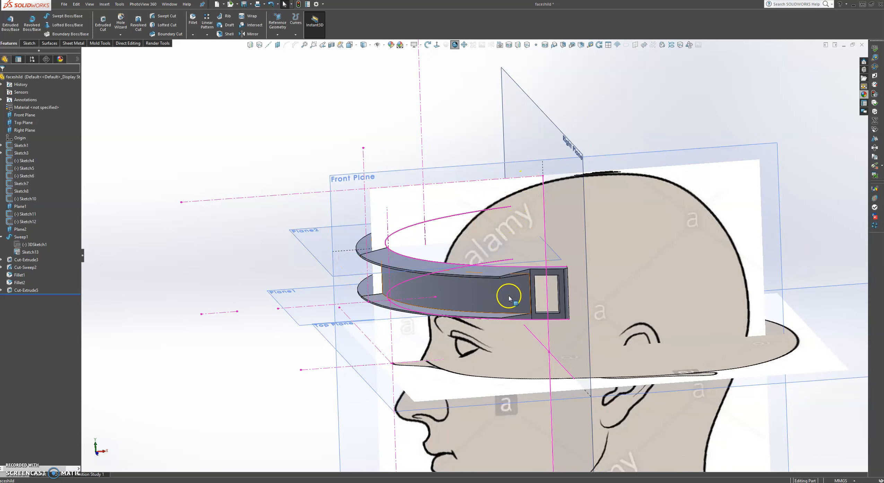
pyautogui.click(442, 314)
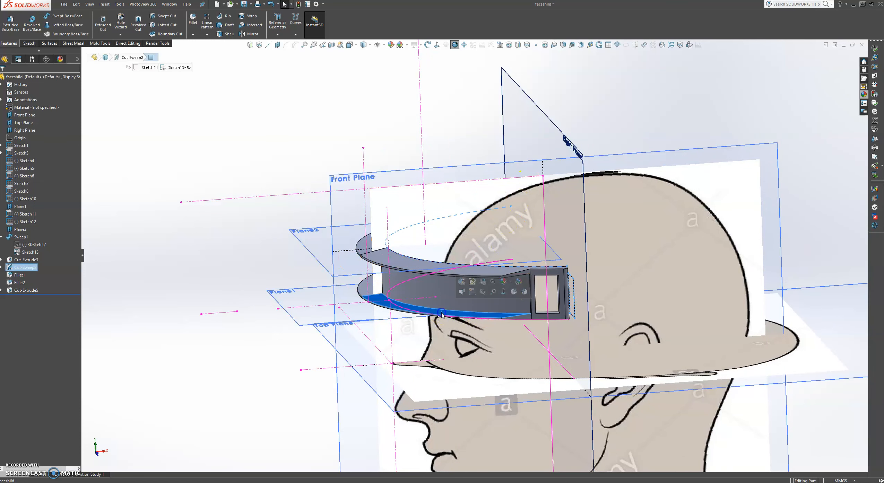
pyautogui.click(472, 291)
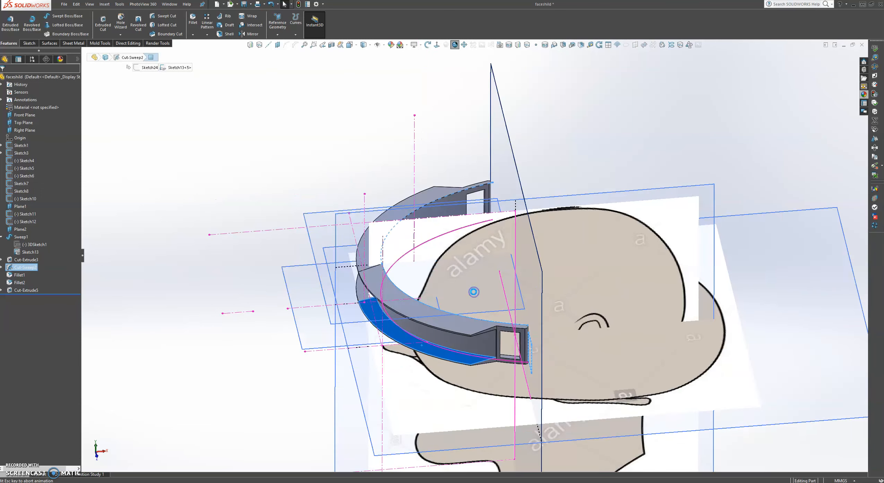
pyautogui.click(387, 389)
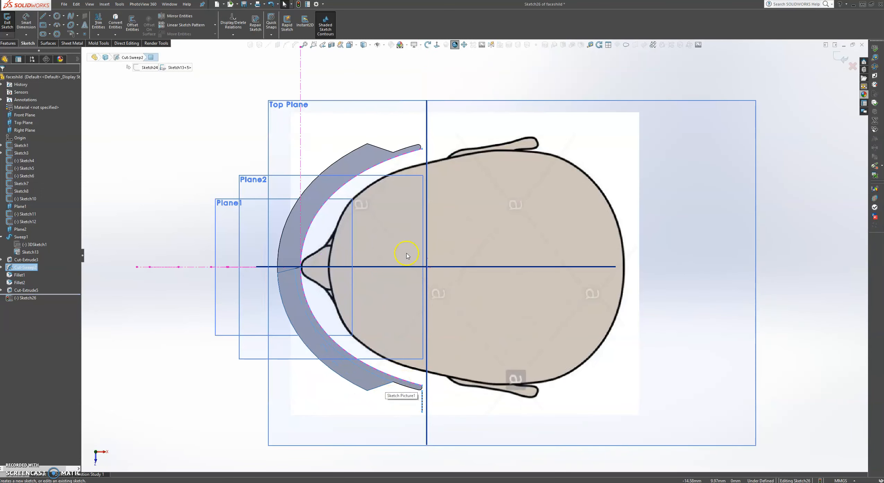
# Sketch a two-point spline about 107 mm long from the band's front on the symmetry axis to the outer corner near one end.
pyautogui.scroll(-2, 401, 239)
pyautogui.scroll(2, 401, 238)
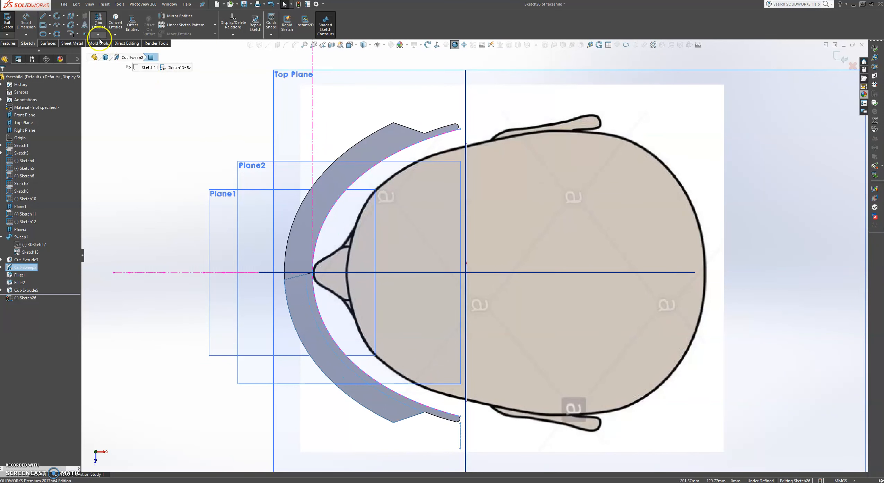
pyautogui.click(61, 22)
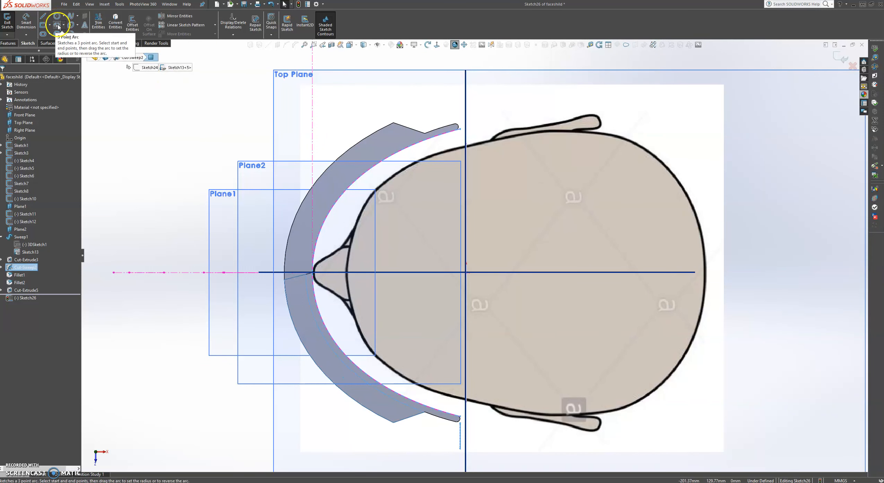
pyautogui.click(77, 19)
pyautogui.click(293, 272)
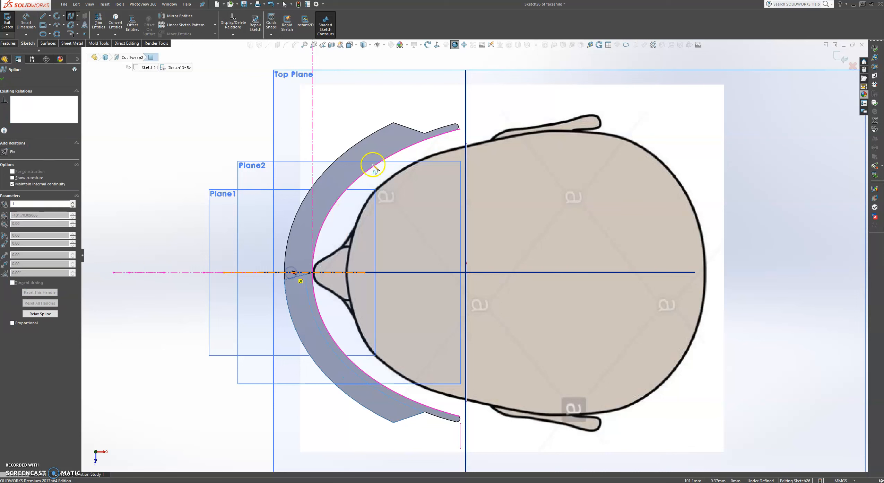
pyautogui.click(399, 131)
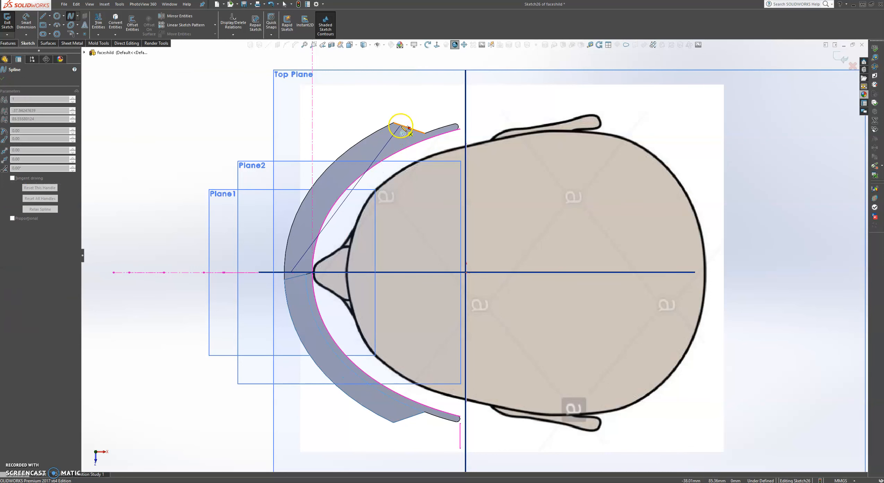
pyautogui.click(402, 126)
pyautogui.press('Escape')
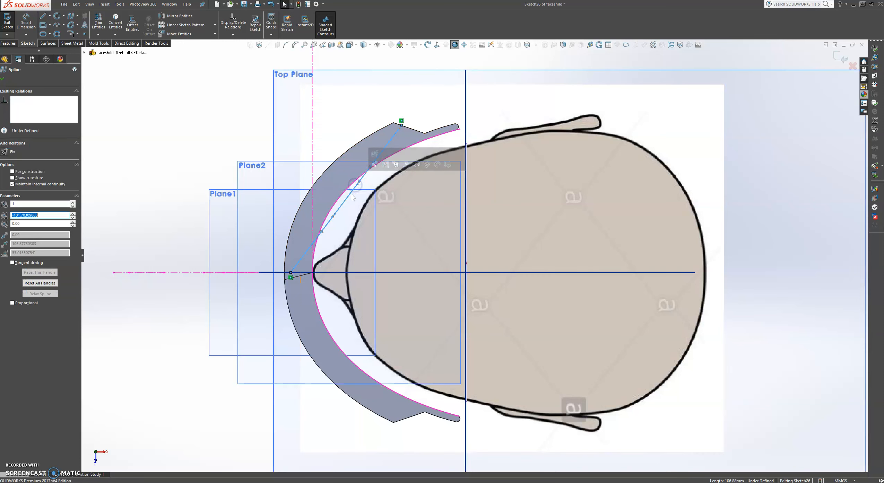
# Bend the spline to follow the band's outer edge and make its handle at the front point vertical.
pyautogui.moveTo(354, 186); pyautogui.dragTo(318, 166)
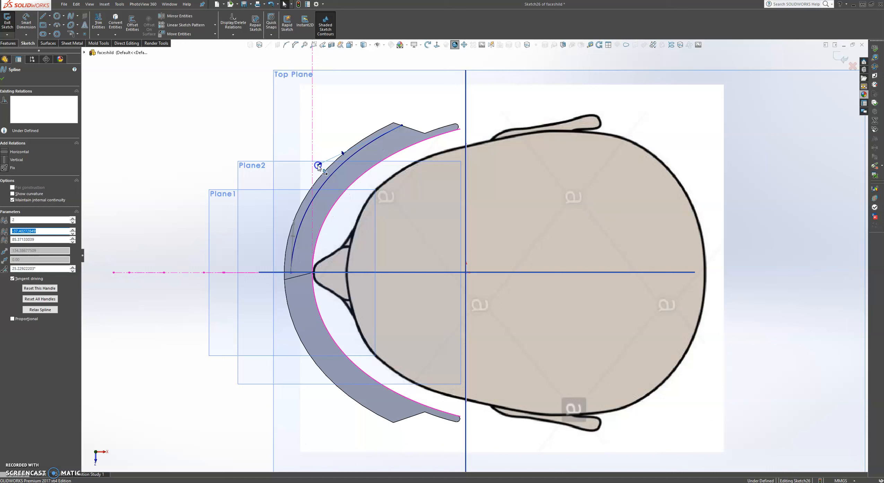
pyautogui.click(292, 238)
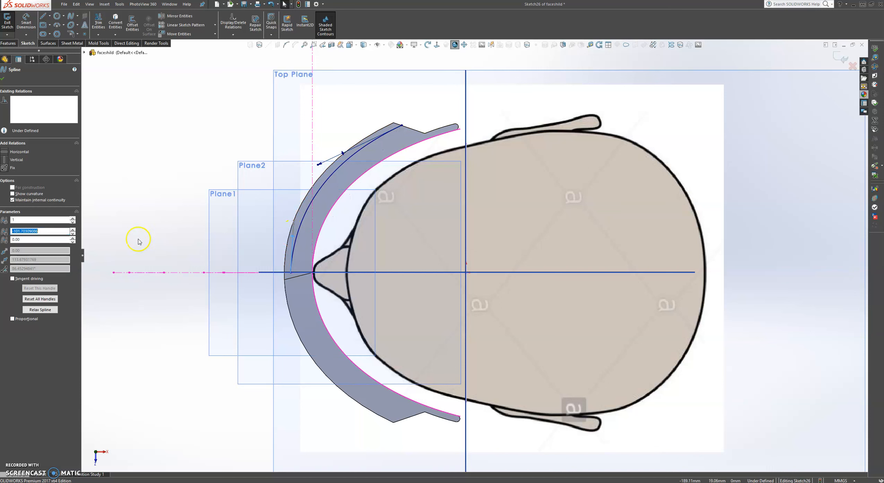
pyautogui.click(5, 160)
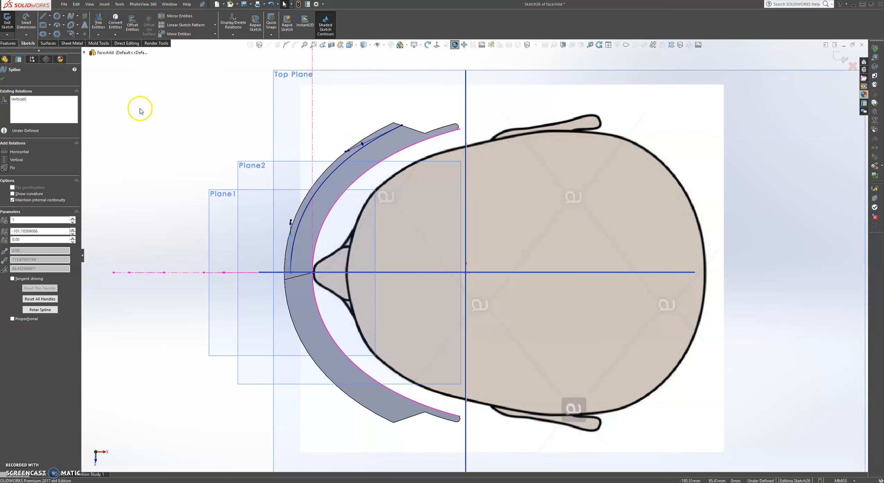
pyautogui.click(5, 81)
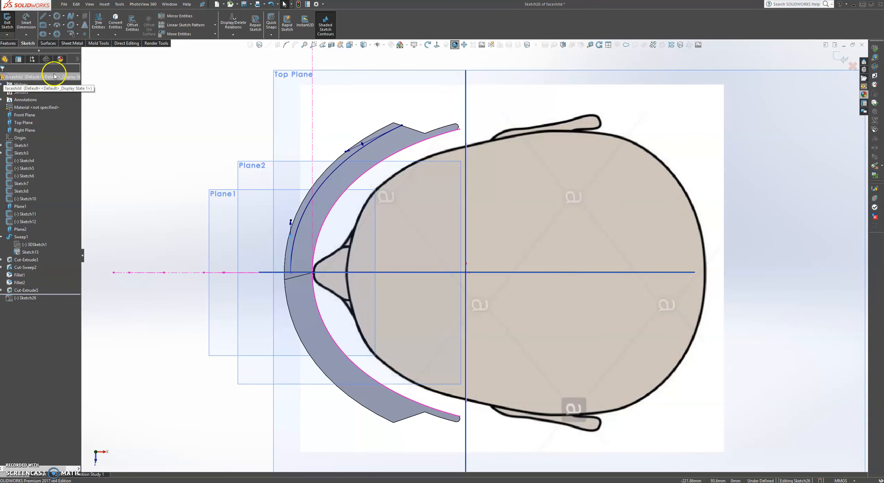
# Draw a horizontal centerline about 18 mm long on the symmetry axis in front of the band.
pyautogui.click(50, 16)
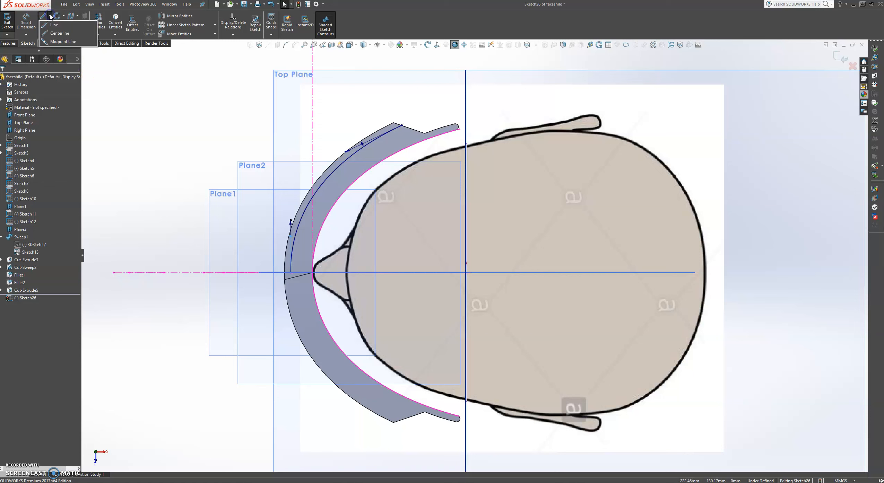
pyautogui.click(54, 33)
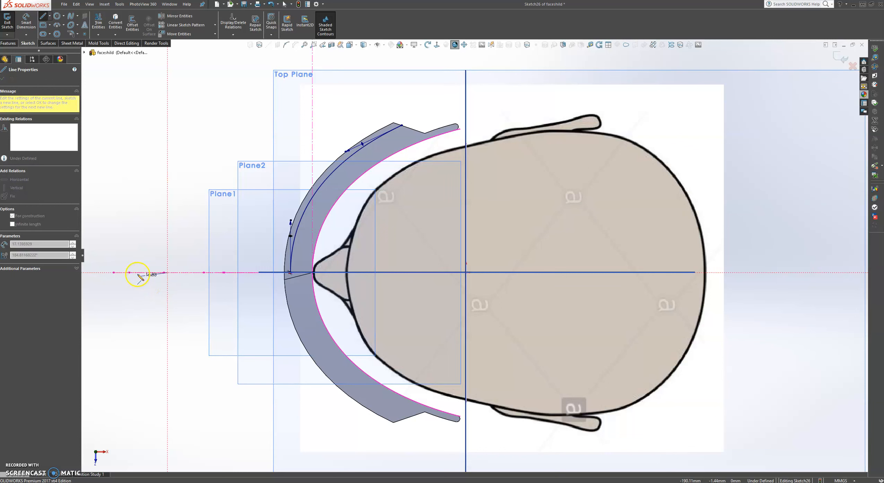
pyautogui.moveTo(136, 272); pyautogui.dragTo(148, 293)
pyautogui.press('Escape')
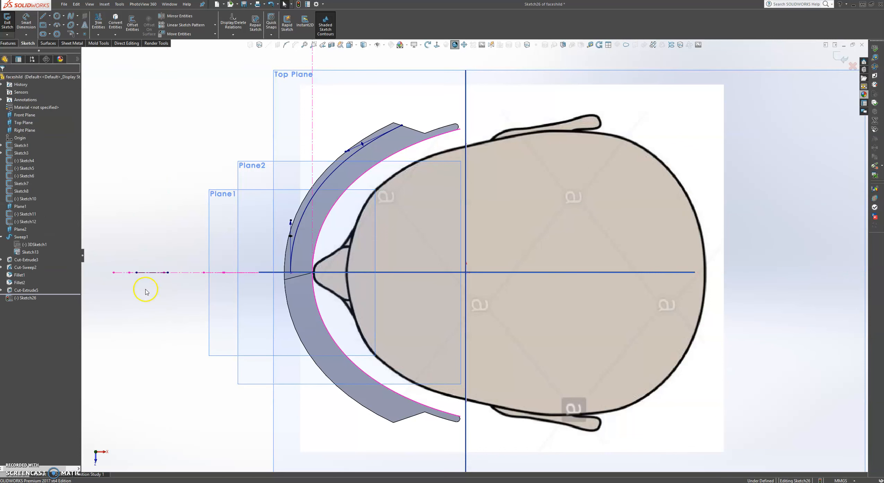
# Mirror the spline about the short horizontal centerline, keeping the original.
pyautogui.click(180, 16)
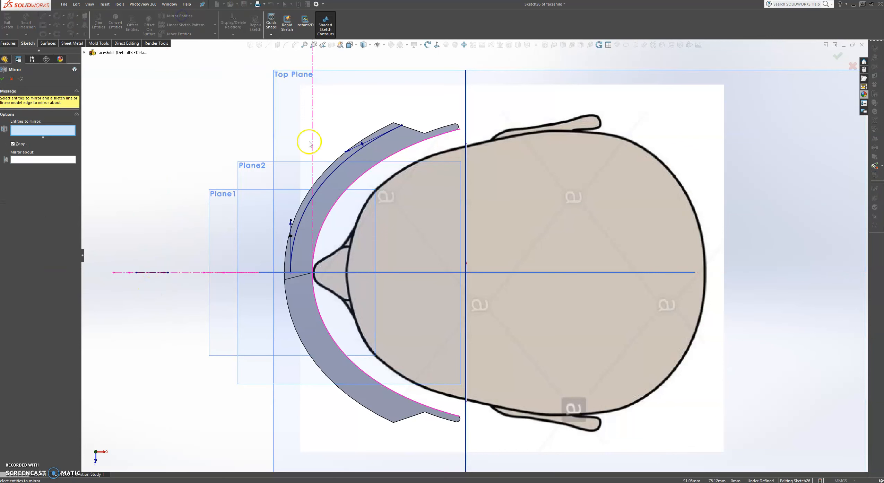
pyautogui.click(339, 168)
pyautogui.click(48, 160)
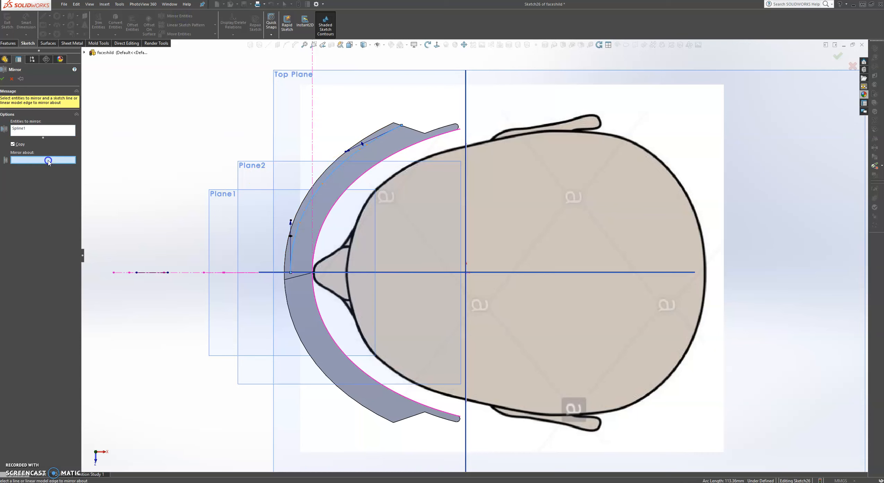
pyautogui.click(154, 274)
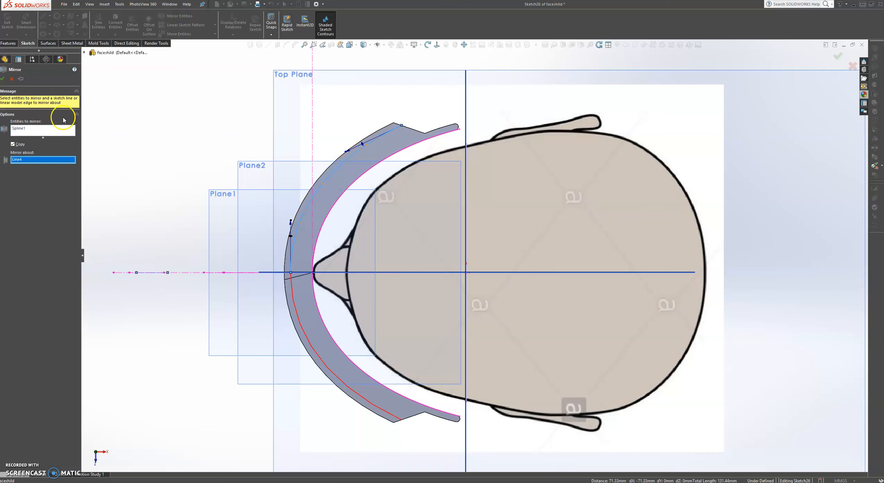
pyautogui.click(4, 80)
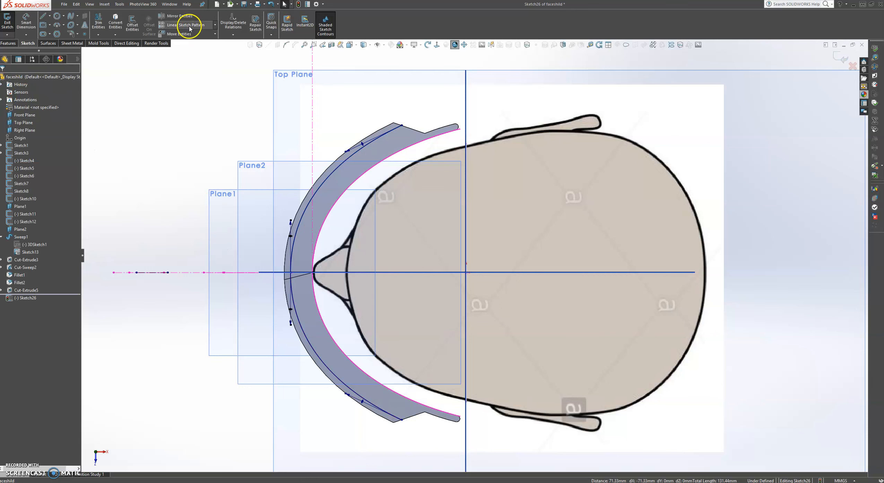
# Offset the full spline chain 2.5 mm outward, toward the band's outer edge.
pyautogui.click(132, 17)
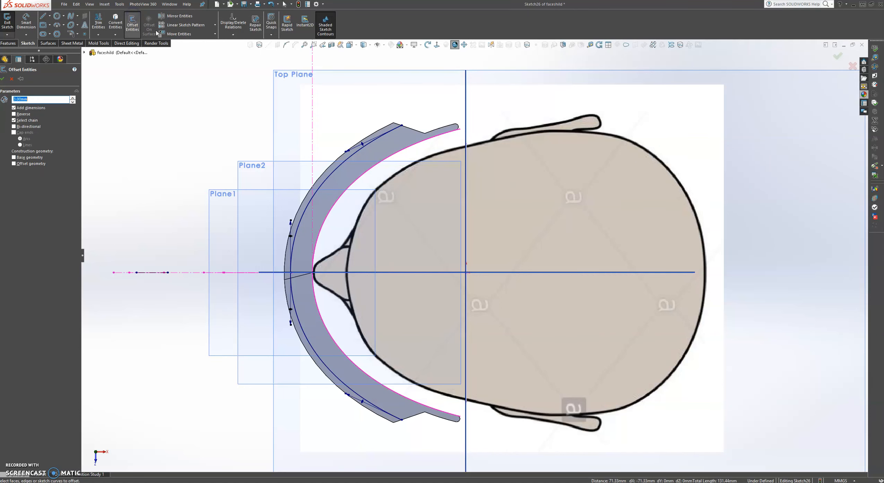
pyautogui.click(339, 164)
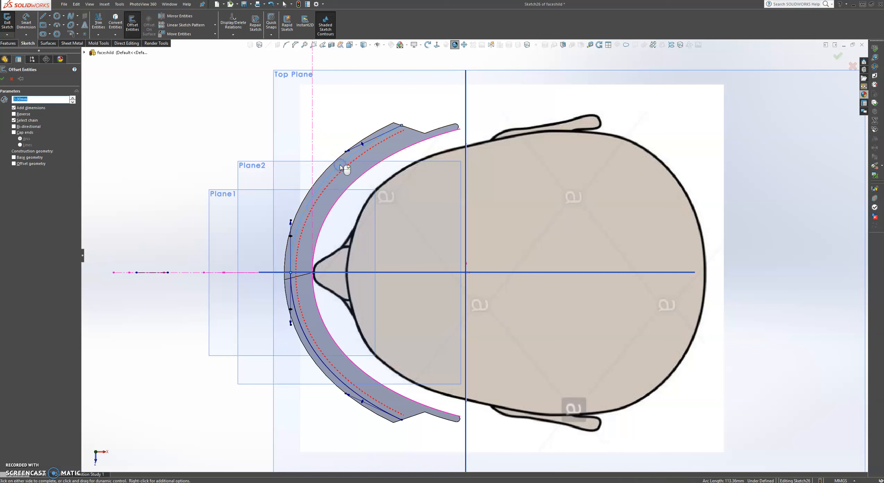
pyautogui.click(14, 114)
pyautogui.click(37, 98)
pyautogui.write('1')
pyautogui.press('Return')
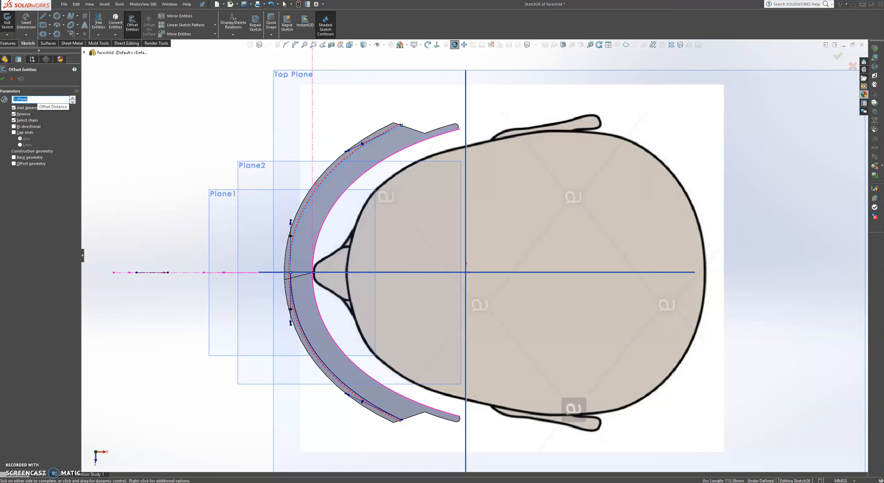
pyautogui.write('2')
pyautogui.press('Return')
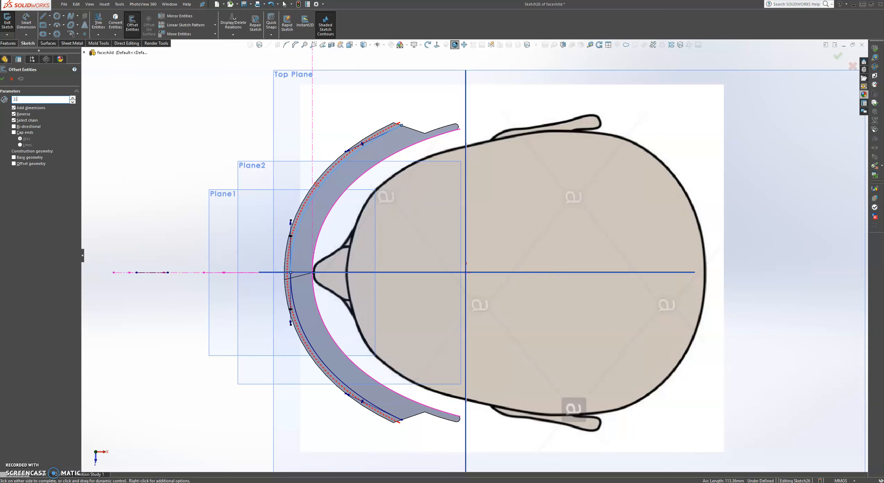
pyautogui.write('2.5')
pyautogui.press('Return')
pyautogui.click(3, 79)
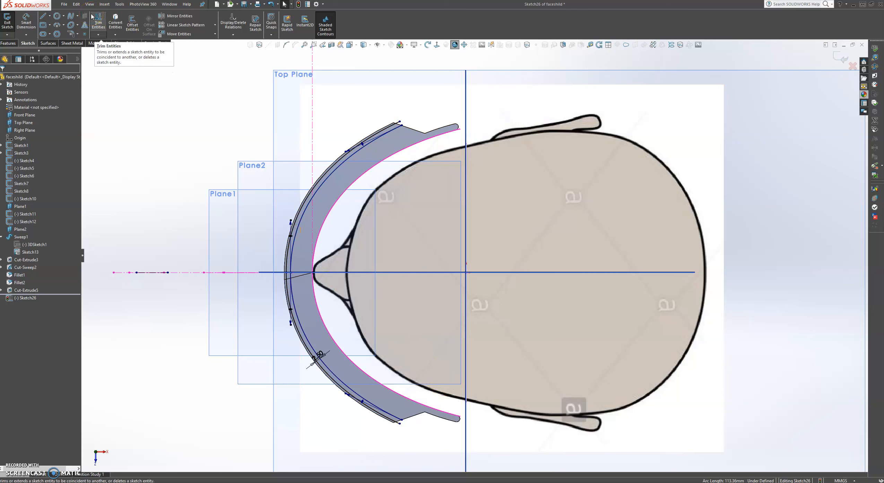
# Sketch two circles on the curves, one about 11.2 mm in radius on one side and one about 13 mm in radius at the front centre.
pyautogui.click(57, 16)
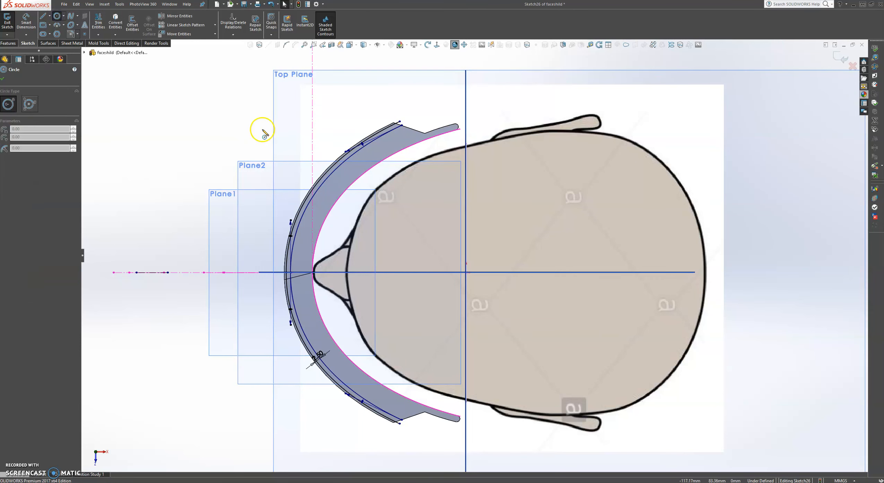
pyautogui.moveTo(348, 159); pyautogui.dragTo(363, 176)
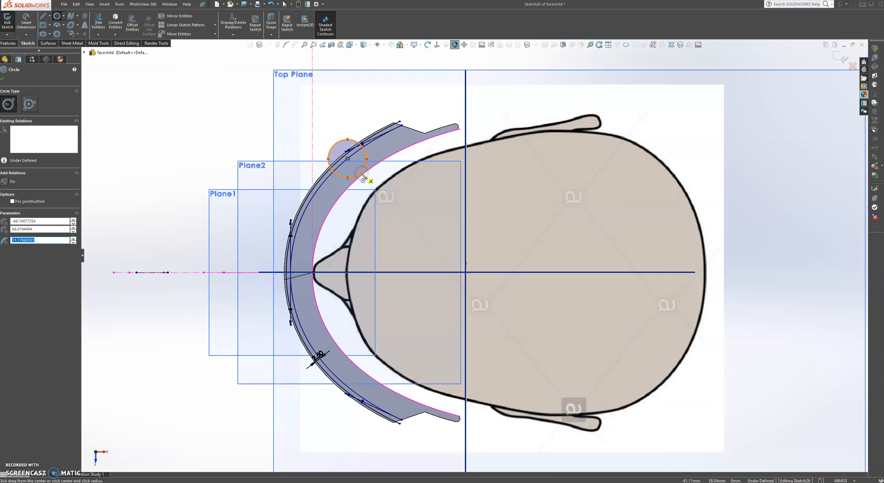
pyautogui.moveTo(287, 273); pyautogui.dragTo(309, 284)
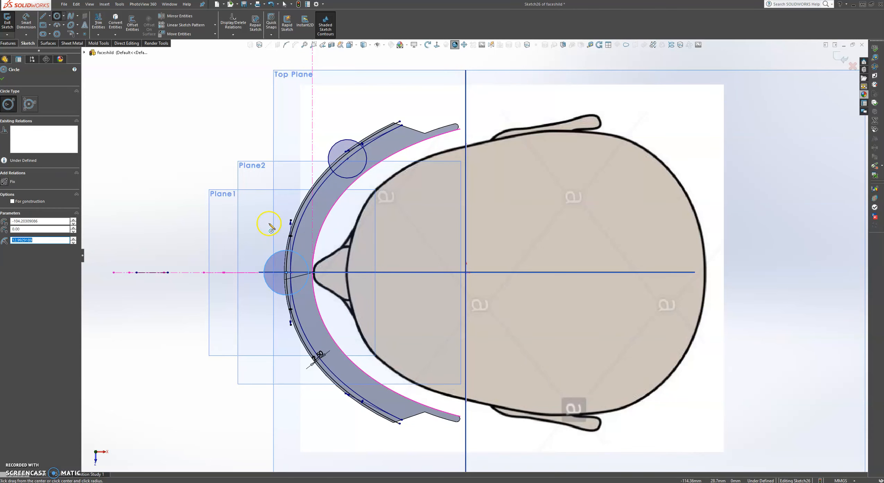
pyautogui.press('Escape')
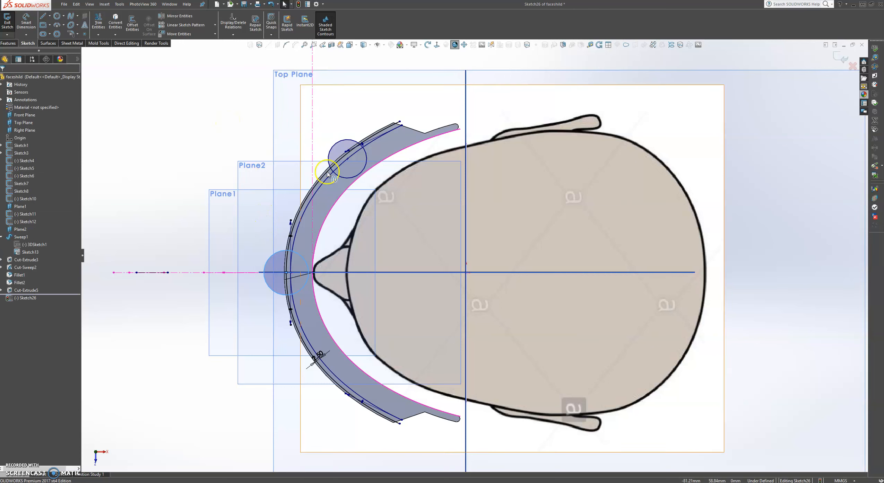
# Make the side circle and the front circle equal in radius.
pyautogui.keyDown('ctrl'); pyautogui.click(347, 176); pyautogui.keyUp('ctrl')
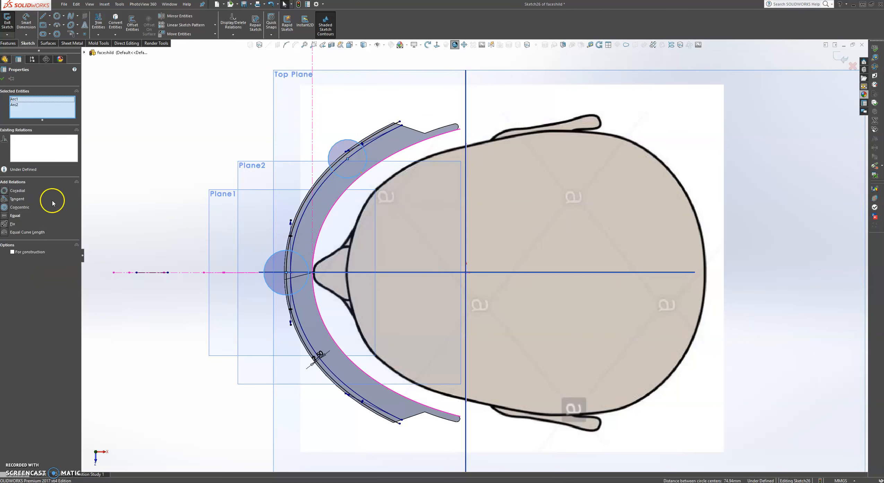
pyautogui.click(6, 216)
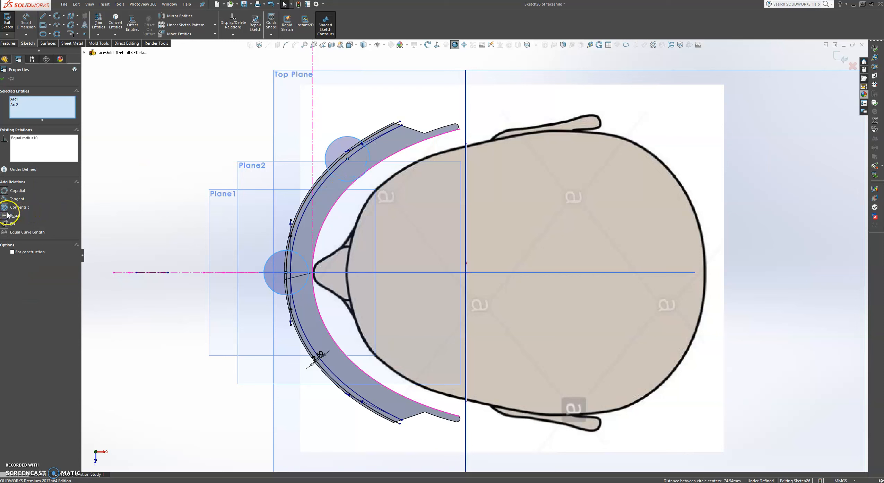
pyautogui.click(2, 80)
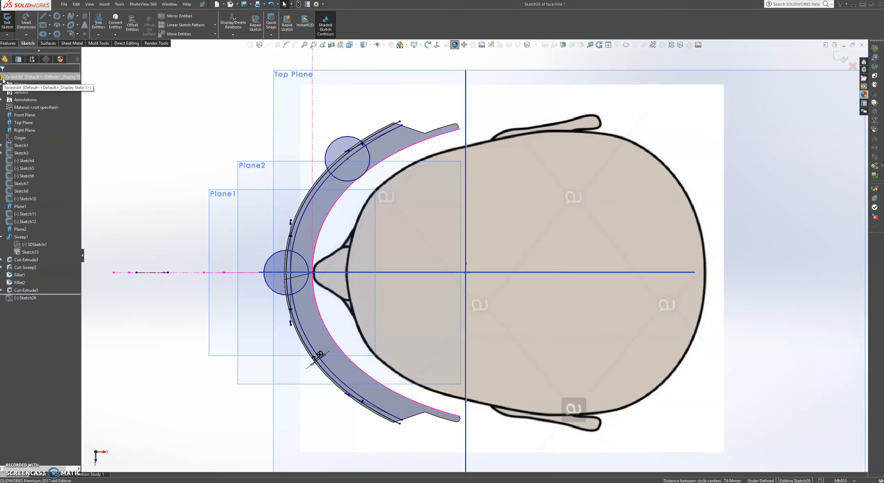
pyautogui.click(152, 63)
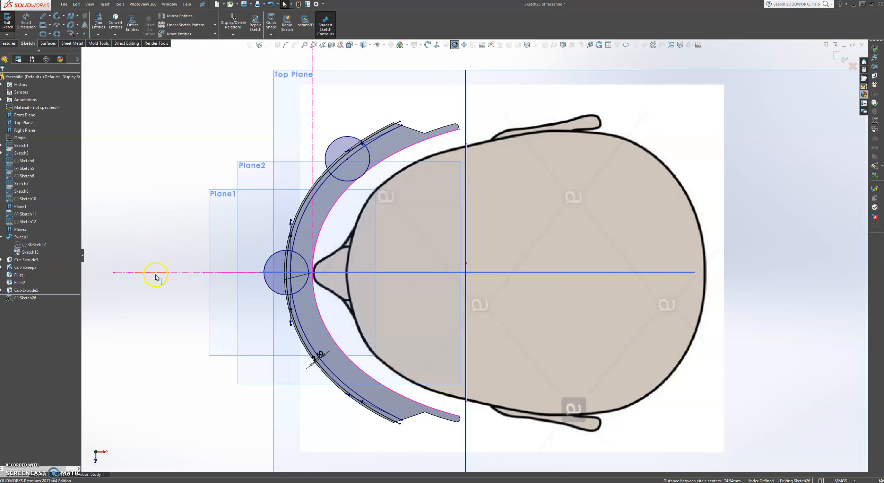
# Mirror the side circle about the short horizontal centerline, keeping the original.
pyautogui.click(178, 17)
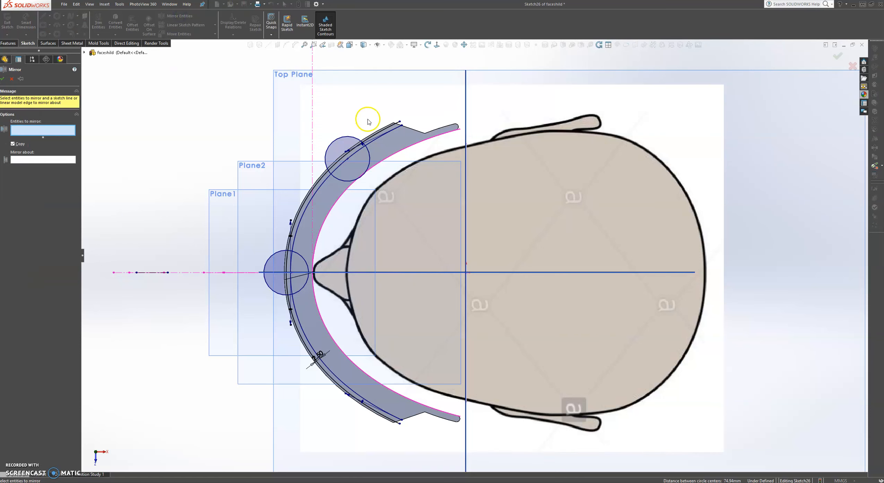
pyautogui.click(342, 141)
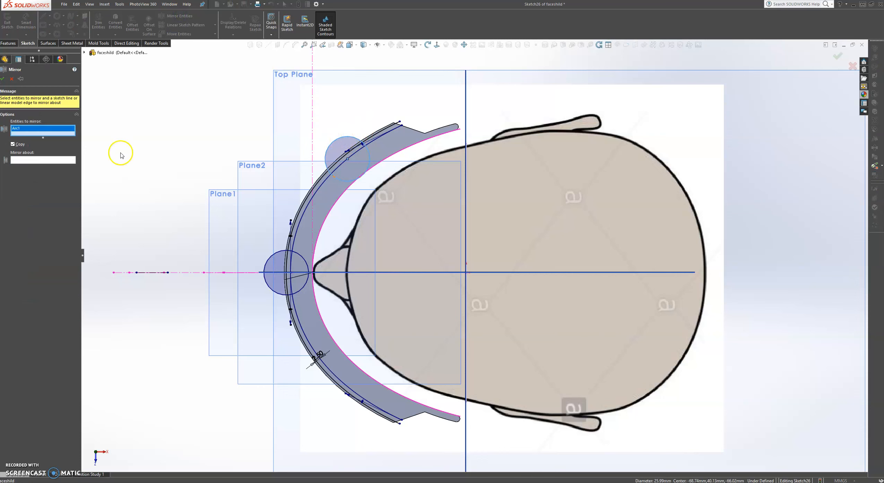
pyautogui.click(51, 160)
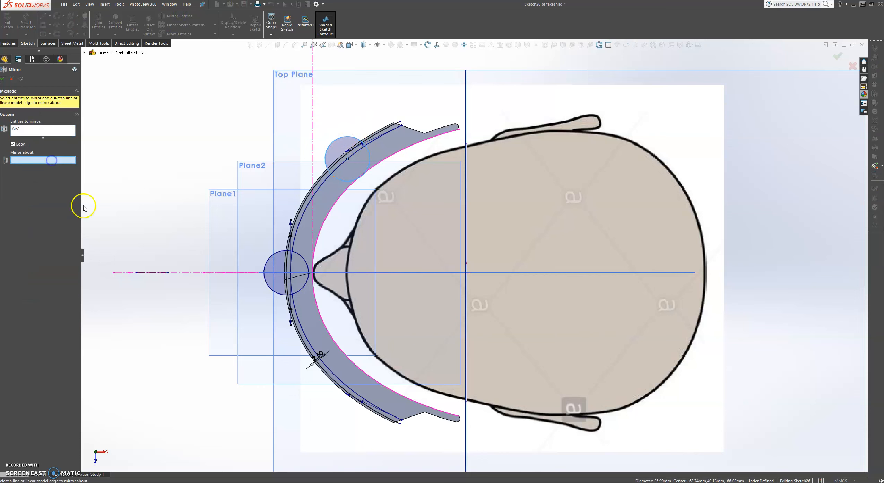
pyautogui.click(150, 273)
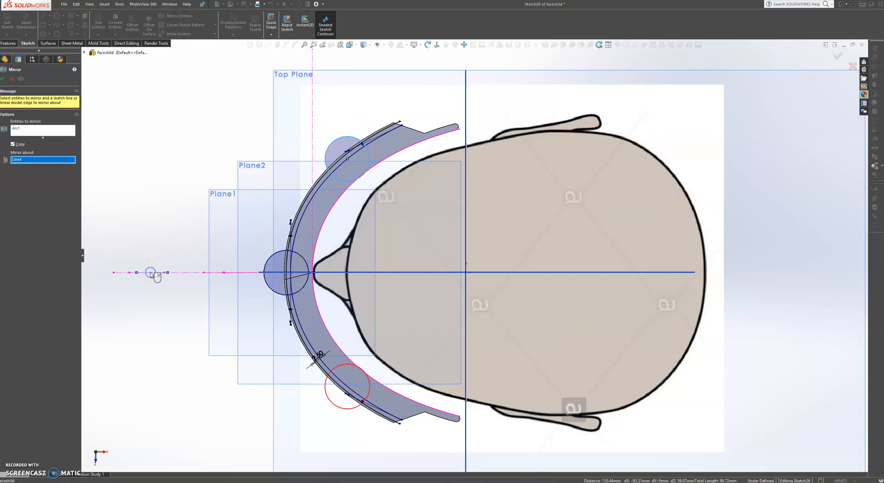
pyautogui.click(2, 80)
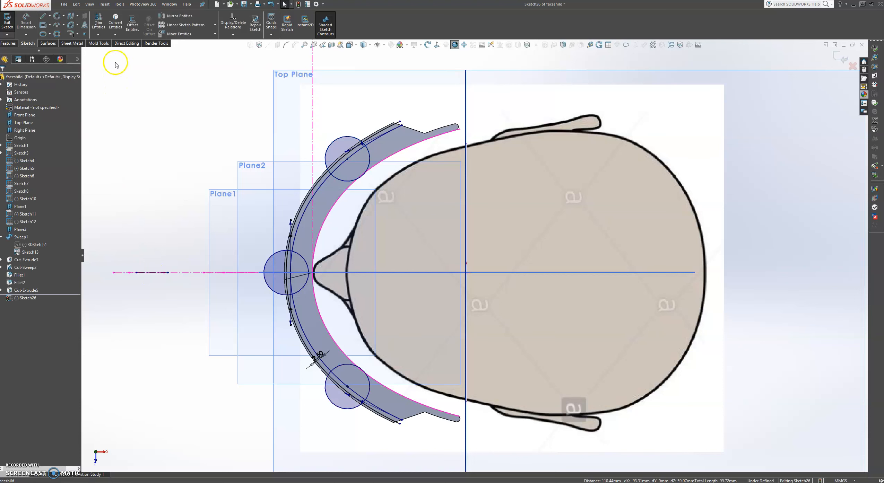
# Try to power-trim the offset curves outside the circles along one half of the band, and undo the trim.
pyautogui.click(98, 23)
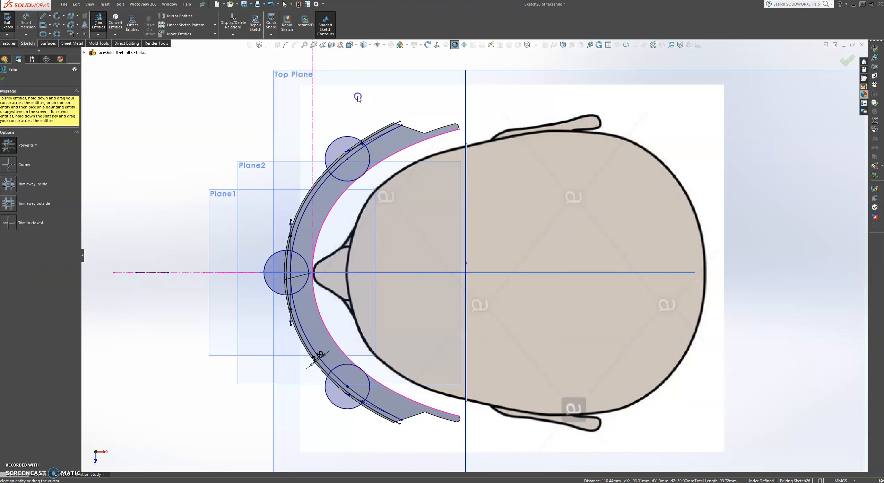
pyautogui.moveTo(358, 98); pyautogui.dragTo(391, 155)
pyautogui.moveTo(348, 190); pyautogui.dragTo(290, 191)
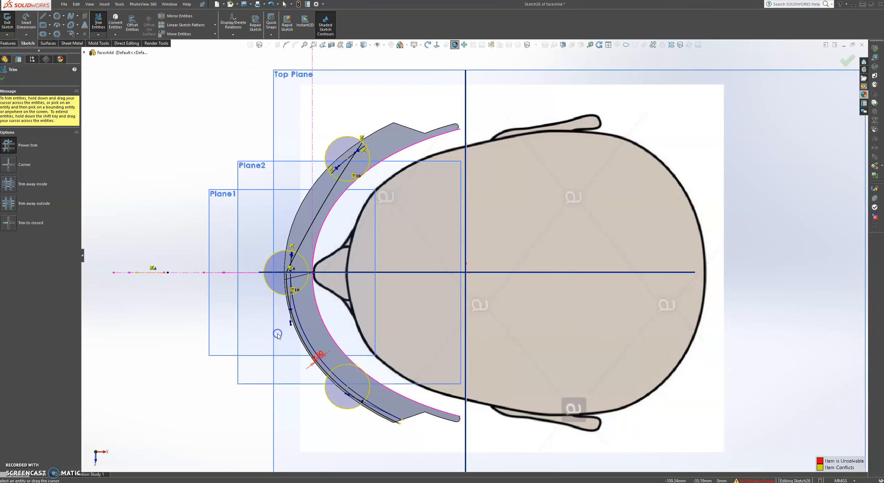
pyautogui.press('Escape')
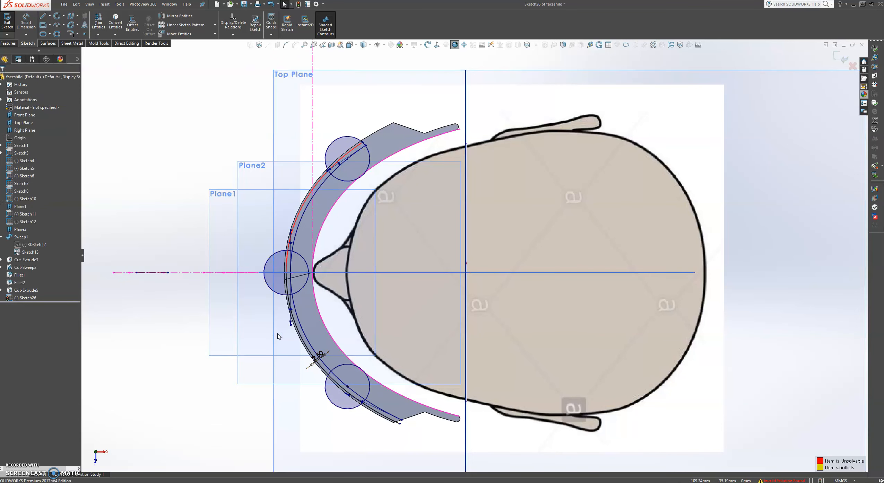
pyautogui.hotkey('ctrl', 'z')
# Try to power-trim the spline curves both inside and between the three circles along the whole band.
pyautogui.click(99, 23)
pyautogui.scroll(-3, 298, 129)
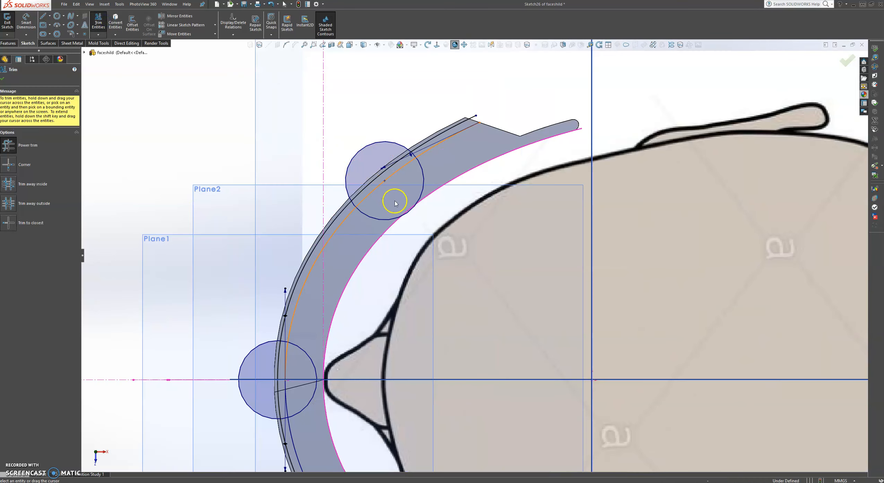
pyautogui.moveTo(380, 174); pyautogui.dragTo(373, 164)
pyautogui.moveTo(306, 367)
pyautogui.mouseDown()
pyautogui.moveTo(267, 370)
pyautogui.moveTo(268, 395)
pyautogui.mouseUp()
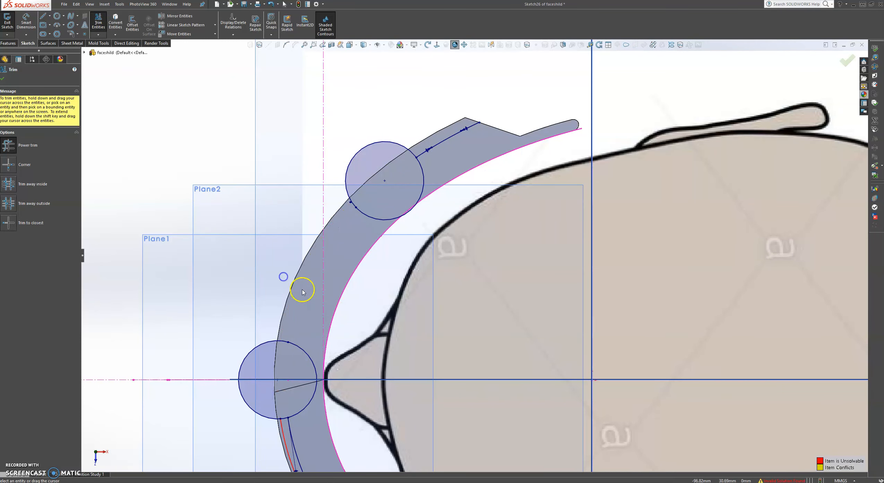
pyautogui.press('f')
pyautogui.scroll(-4, 467, 418)
pyautogui.moveTo(403, 366); pyautogui.dragTo(395, 359)
pyautogui.moveTo(330, 270); pyautogui.dragTo(305, 287)
pyautogui.moveTo(442, 409); pyautogui.dragTo(432, 407)
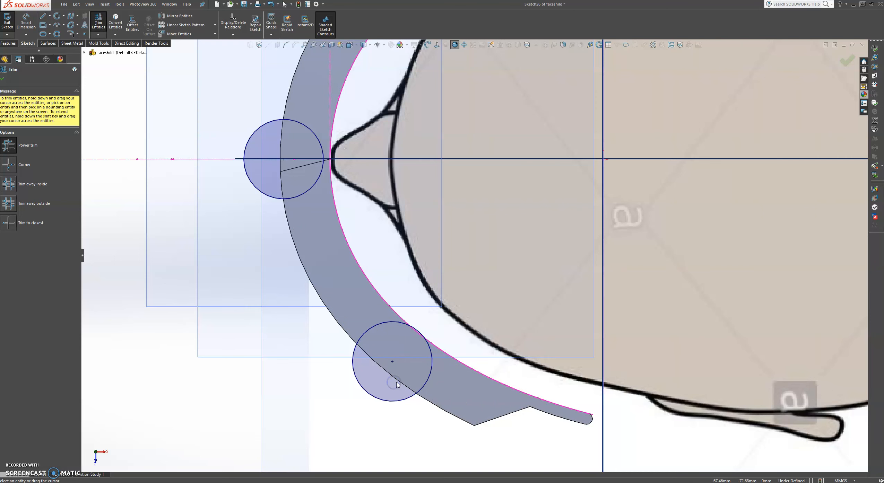
pyautogui.press('f')
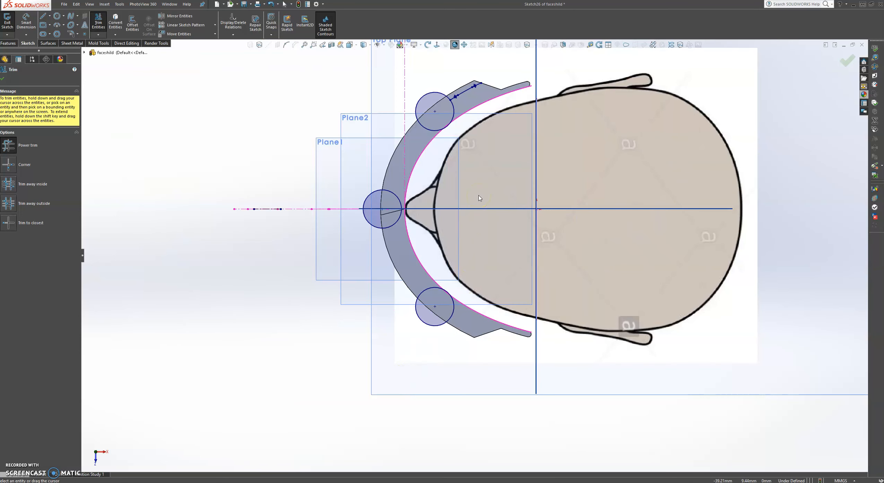
# Undo the trims so the complete spline curves and three circles are restored.
pyautogui.press('Escape')
pyautogui.hotkey('ctrl', 'z')
pyautogui.hotkey('ctrl', 'z')
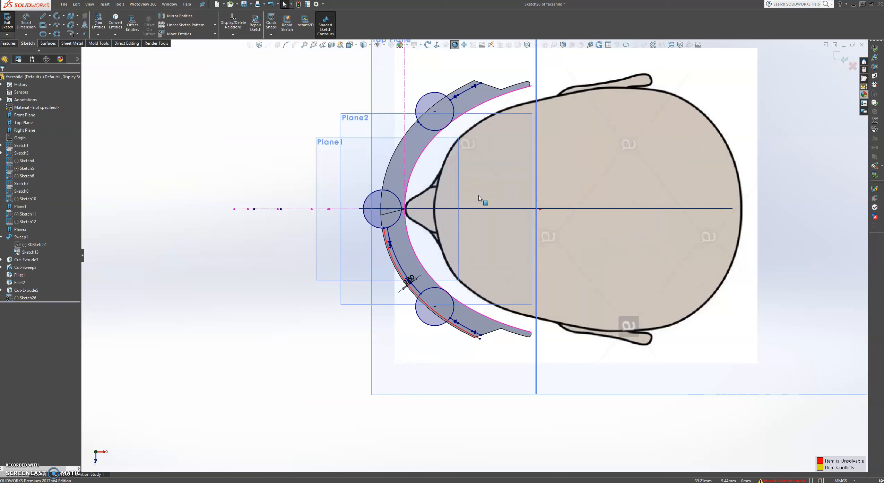
pyautogui.hotkey('ctrl', 'z')
pyautogui.hotkey('ctrl', 'z')
pyautogui.hotkey('ctrl', 'z')
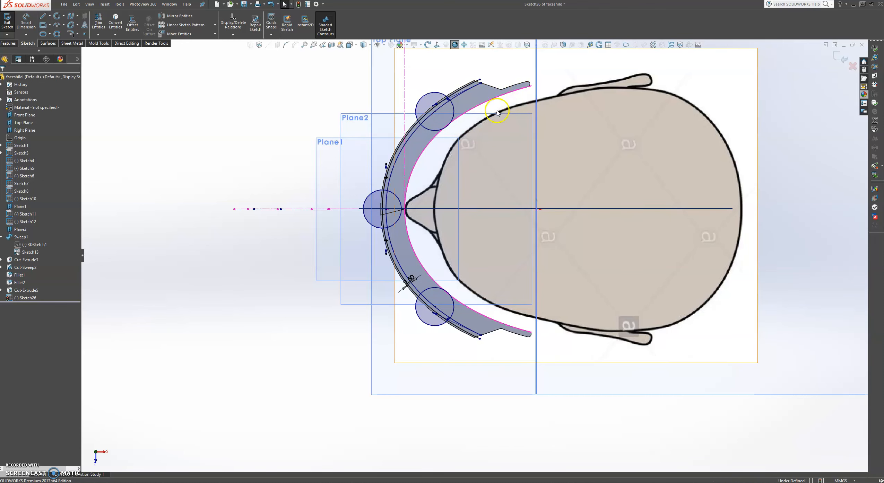
# Try again to trim the spline curves between the side circle and the front circle.
pyautogui.scroll(-3, 497, 112)
pyautogui.click(99, 23)
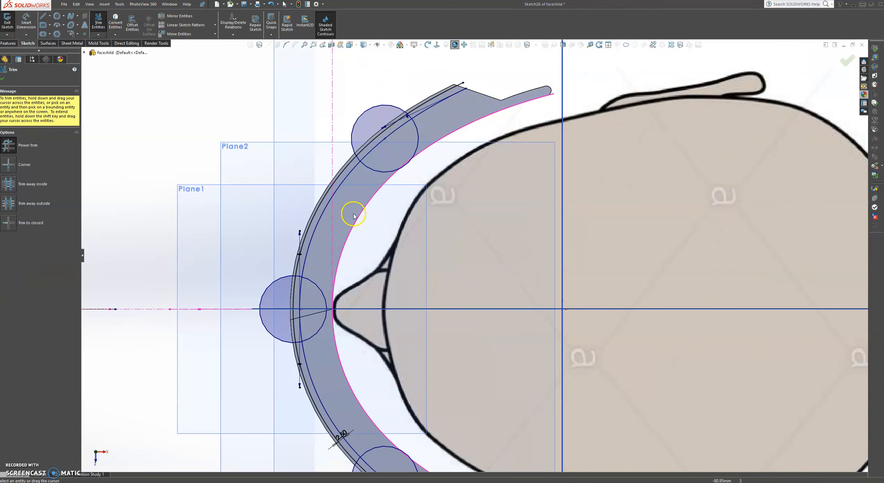
pyautogui.click(308, 211)
pyautogui.moveTo(326, 361); pyautogui.dragTo(301, 369)
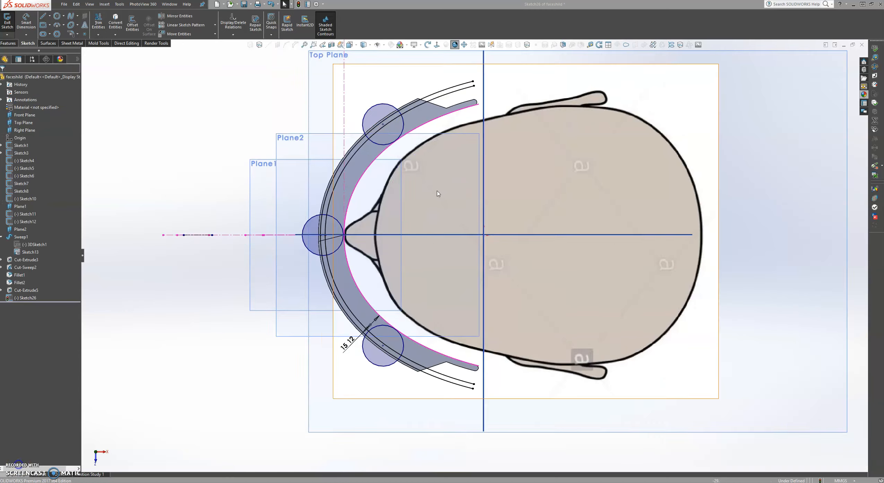
# Trim the two offset curves outside the three circles, keeping only the segments within each circle.
pyautogui.scroll(2, 437, 194)
pyautogui.scroll(-2, 435, 189)
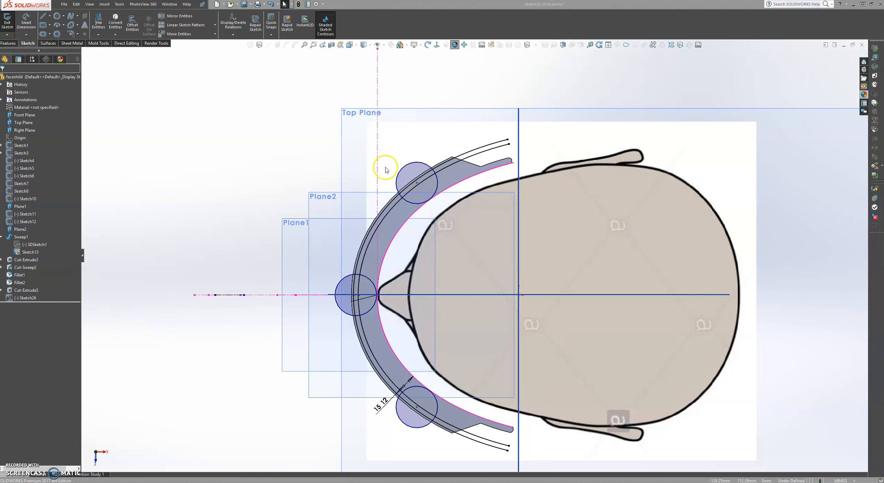
pyautogui.click(99, 21)
pyautogui.moveTo(449, 142); pyautogui.dragTo(470, 175)
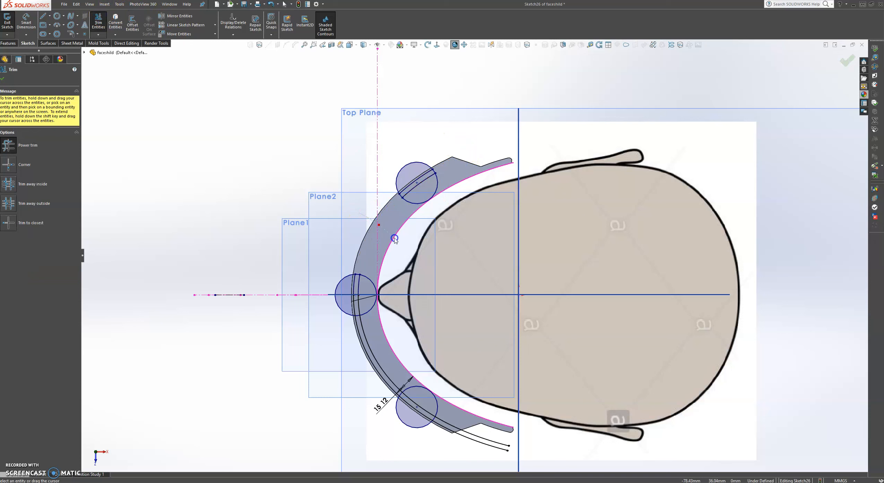
pyautogui.moveTo(386, 371)
pyautogui.mouseDown()
pyautogui.moveTo(327, 367)
pyautogui.moveTo(372, 353)
pyautogui.mouseUp()
pyautogui.moveTo(417, 440)
pyautogui.mouseDown()
pyautogui.moveTo(428, 445)
pyautogui.moveTo(458, 418)
pyautogui.mouseUp()
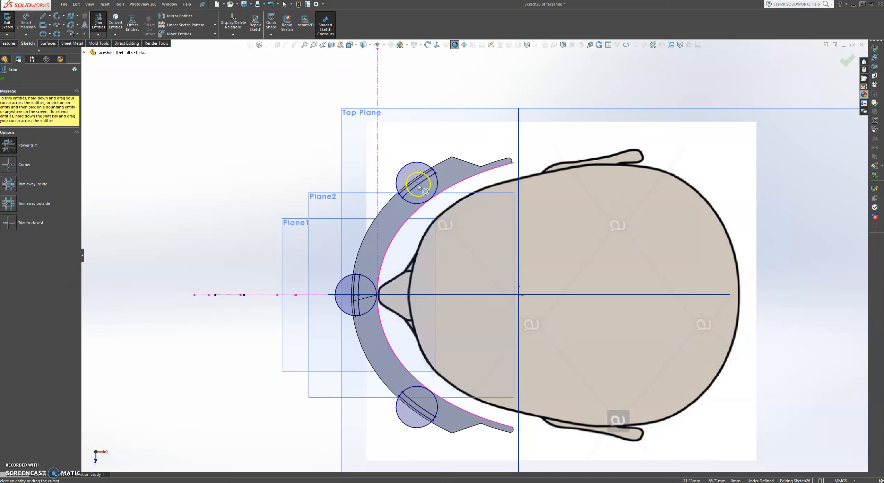
# Trim the circle arcs outside the paired curves so each circle leaves a narrow closed curved profile.
pyautogui.moveTo(442, 183)
pyautogui.mouseDown()
pyautogui.moveTo(422, 195)
pyautogui.moveTo(399, 174)
pyautogui.mouseUp()
pyautogui.moveTo(338, 281)
pyautogui.mouseDown()
pyautogui.moveTo(364, 282)
pyautogui.moveTo(366, 263)
pyautogui.mouseUp()
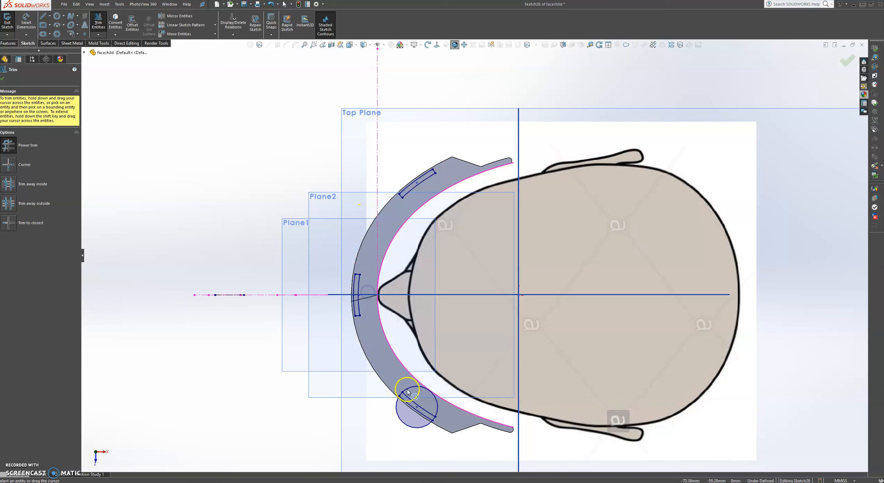
pyautogui.moveTo(407, 380)
pyautogui.mouseDown()
pyautogui.moveTo(422, 390)
pyautogui.moveTo(407, 414)
pyautogui.mouseUp()
pyautogui.scroll(2, 407, 417)
pyautogui.scroll(-5, 447, 366)
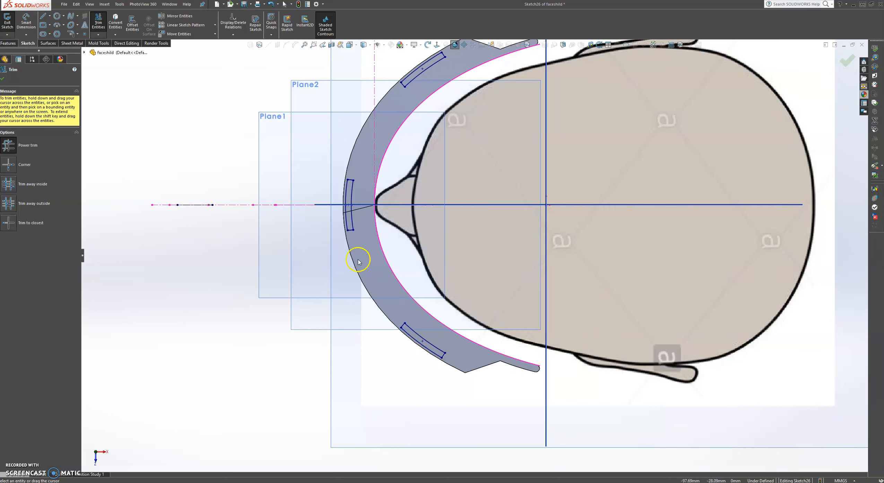
pyautogui.scroll(3, 300, 228)
pyautogui.moveTo(464, 171); pyautogui.dragTo(365, 99, button='middle')
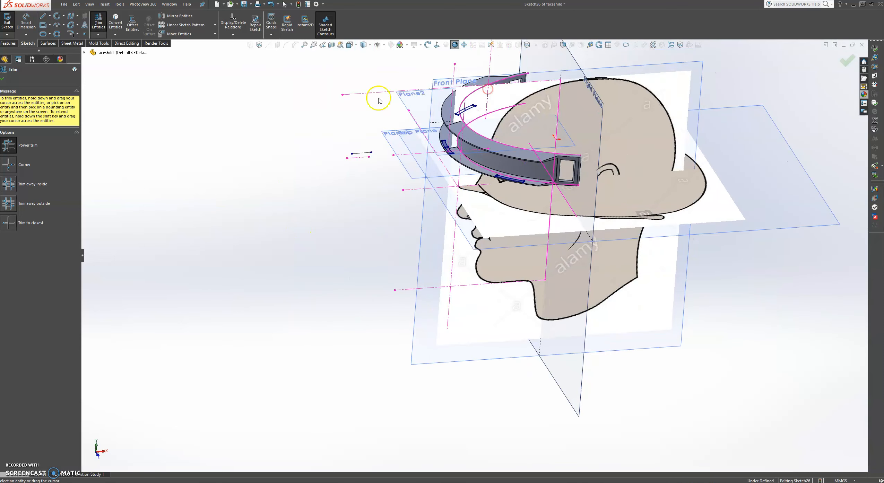
pyautogui.click(4, 82)
# Extrude the three narrow profiles as a merged boss with the Up To Next end condition.
pyautogui.scroll(3, 479, 123)
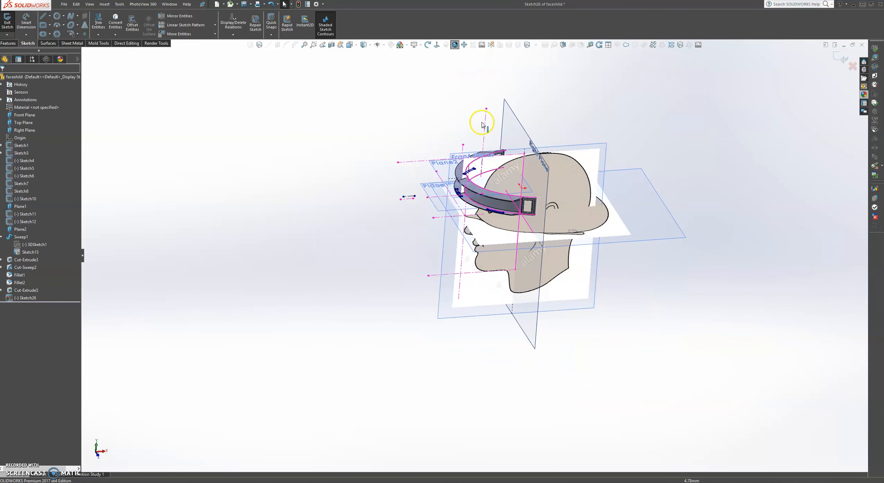
pyautogui.scroll(-2, 509, 170)
pyautogui.scroll(-1, 508, 171)
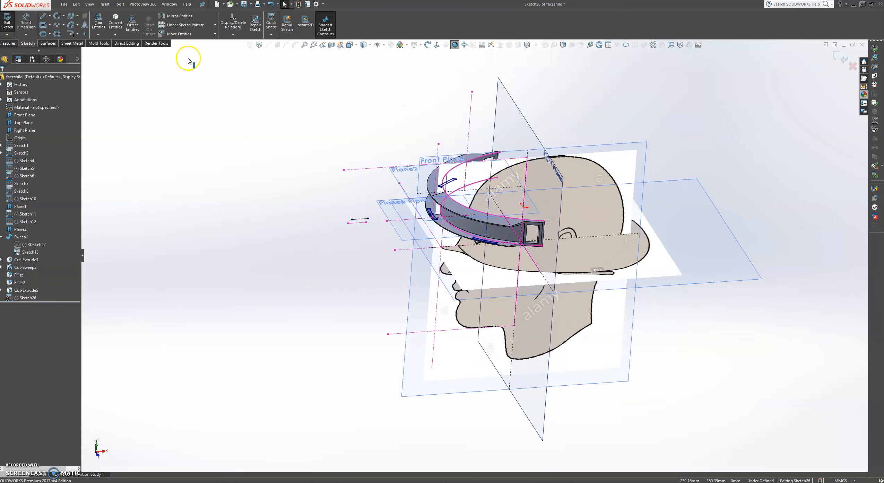
pyautogui.click(8, 43)
pyautogui.click(12, 21)
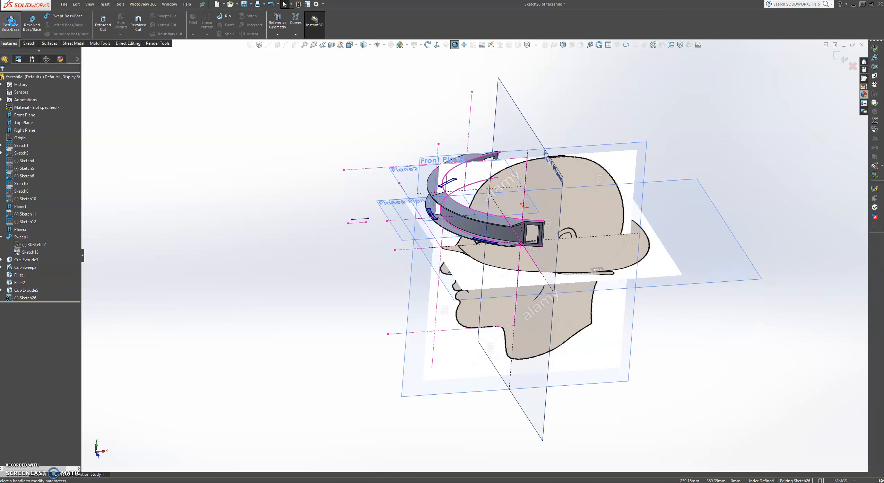
pyautogui.click(47, 121)
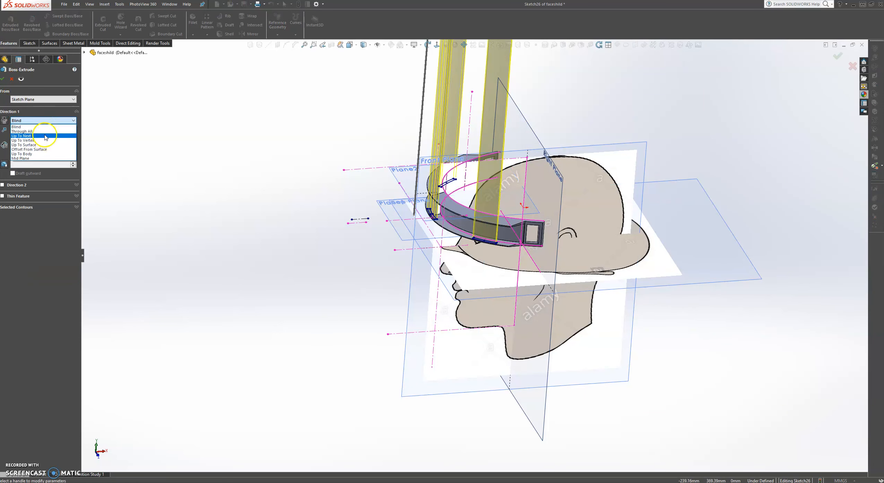
pyautogui.click(21, 136)
pyautogui.moveTo(393, 223); pyautogui.dragTo(389, 145, button='middle')
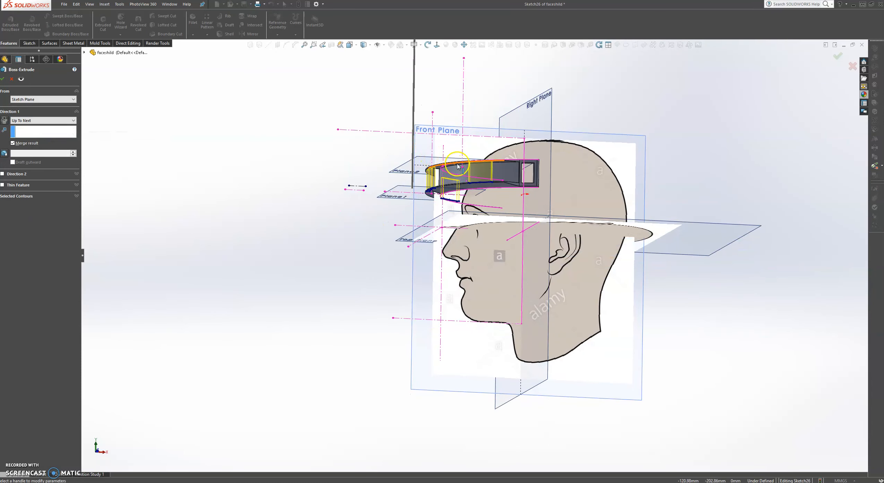
pyautogui.scroll(-5, 458, 166)
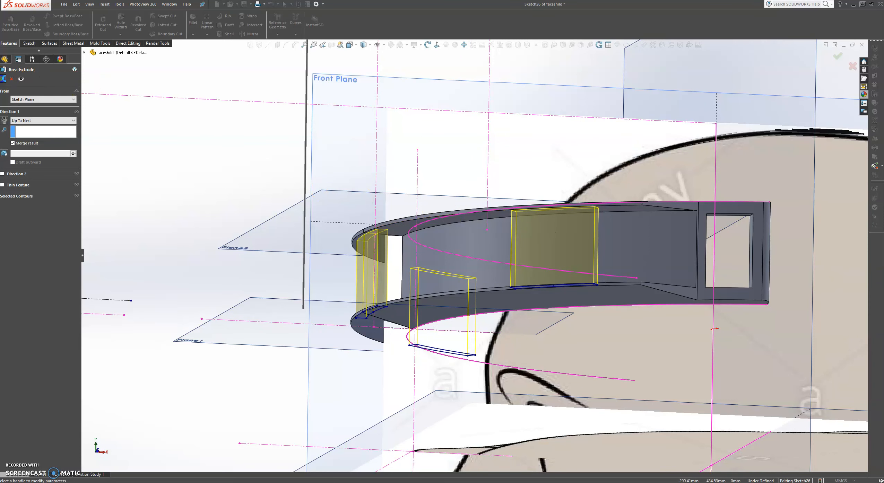
pyautogui.click(4, 78)
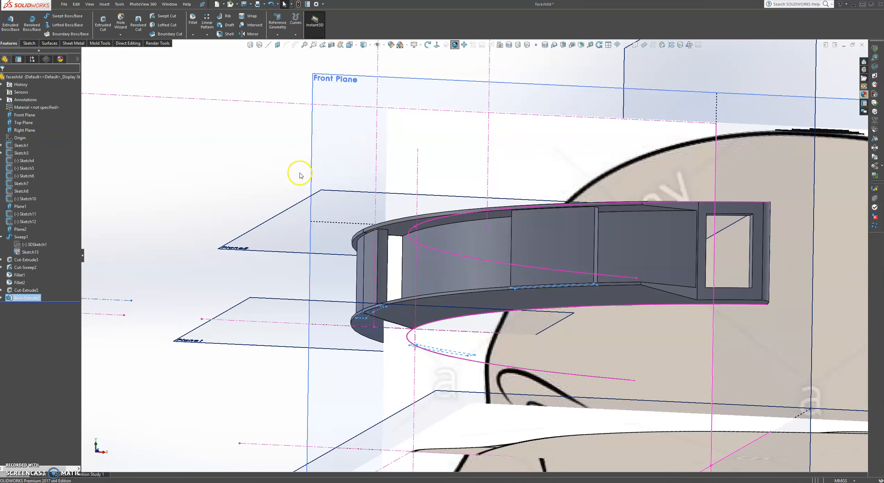
# Start a new sketch on Plane2 at the headband's upper flange.
pyautogui.click(266, 84)
pyautogui.scroll(5, 434, 276)
pyautogui.moveTo(456, 246); pyautogui.dragTo(452, 335, button='middle')
pyautogui.moveTo(451, 335); pyautogui.dragTo(452, 339, button='middle')
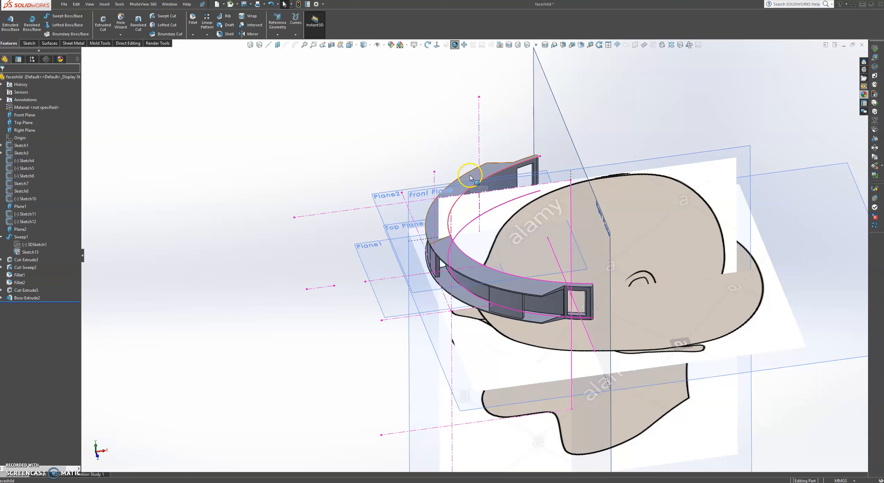
pyautogui.click(322, 363)
pyautogui.moveTo(321, 363); pyautogui.dragTo(326, 334, button='middle')
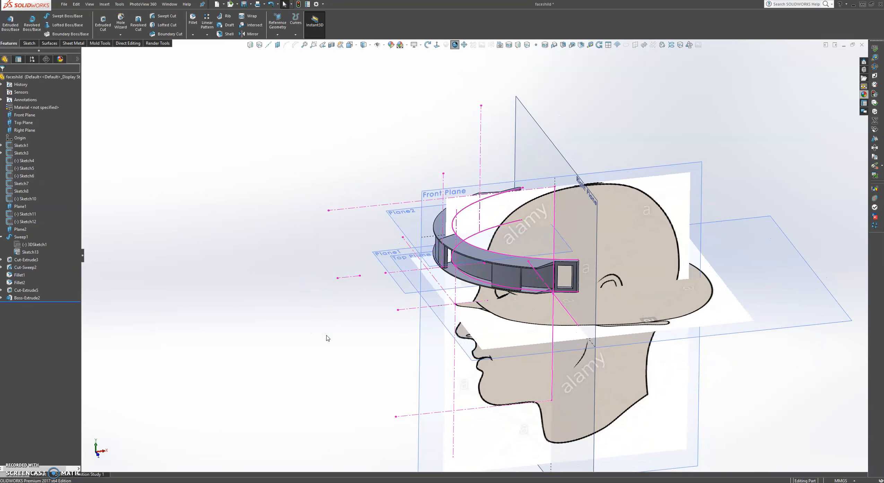
pyautogui.click(391, 216)
pyautogui.click(420, 193)
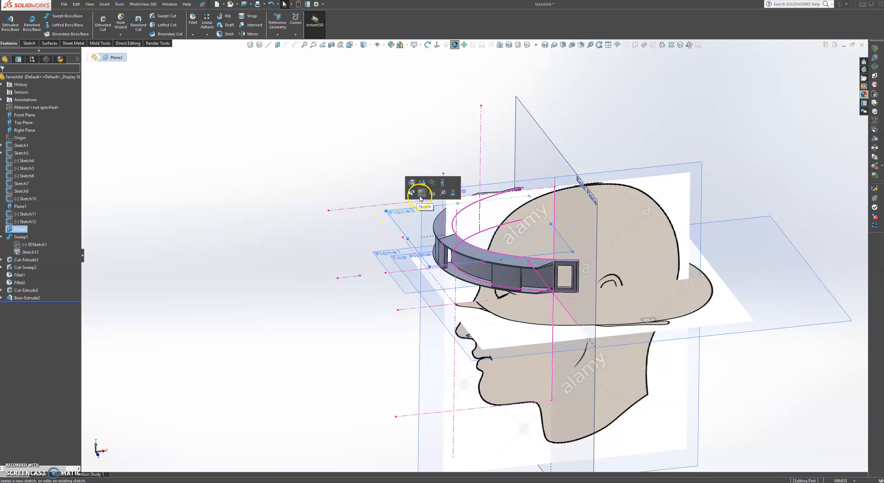
# Offset both halves of the headband's inner edge curve 4.5 mm outward into the band.
pyautogui.scroll(-5, 357, 333)
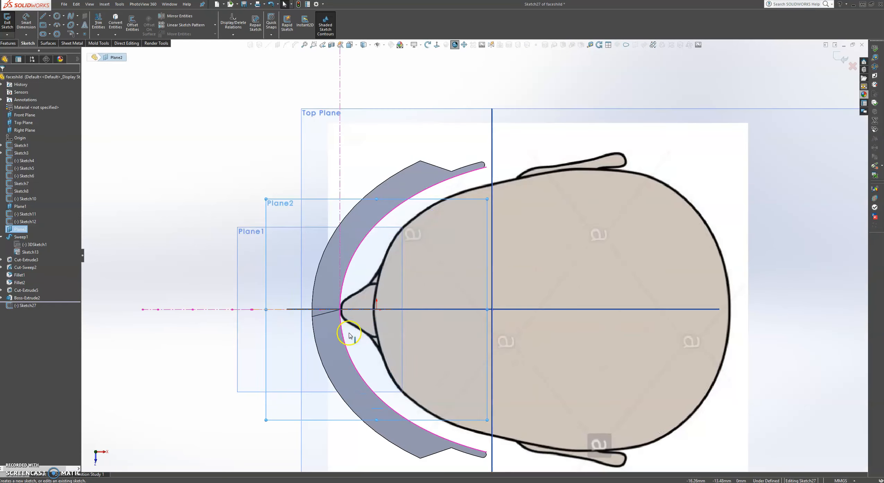
pyautogui.scroll(3, 387, 335)
pyautogui.scroll(-3, 390, 332)
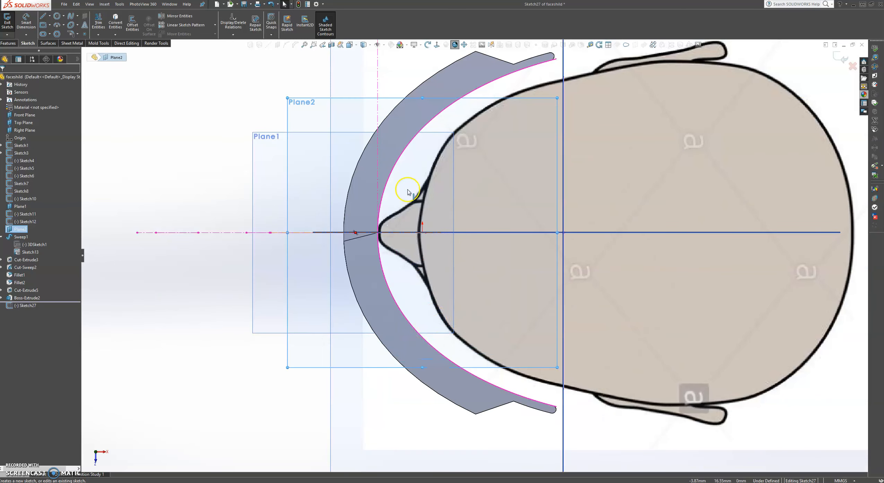
pyautogui.click(132, 21)
pyautogui.click(393, 157)
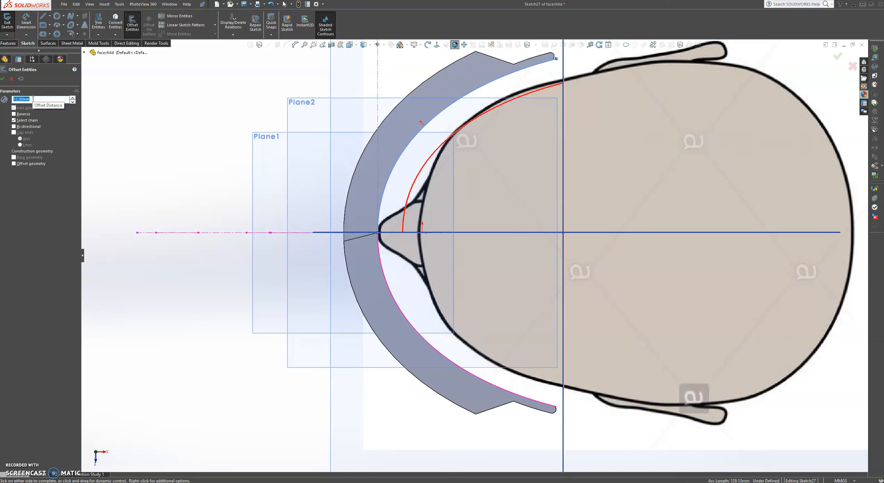
pyautogui.write('5')
pyautogui.press('Return')
pyautogui.click(14, 114)
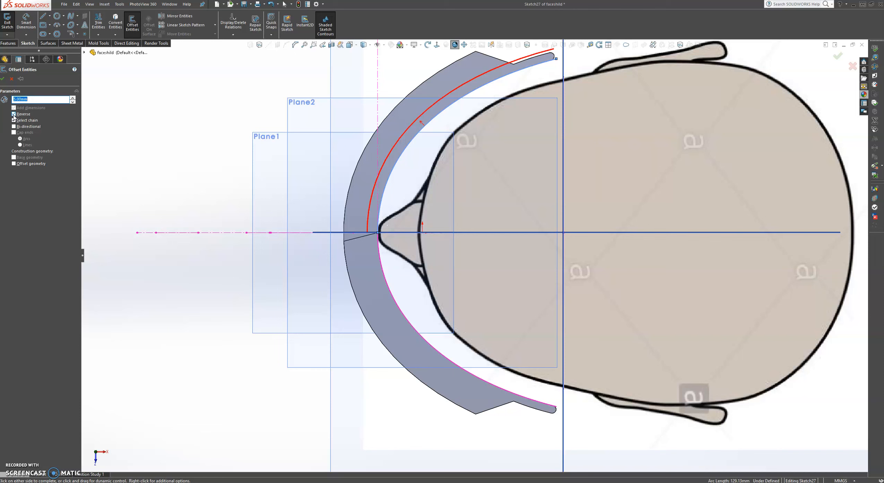
pyautogui.click(401, 312)
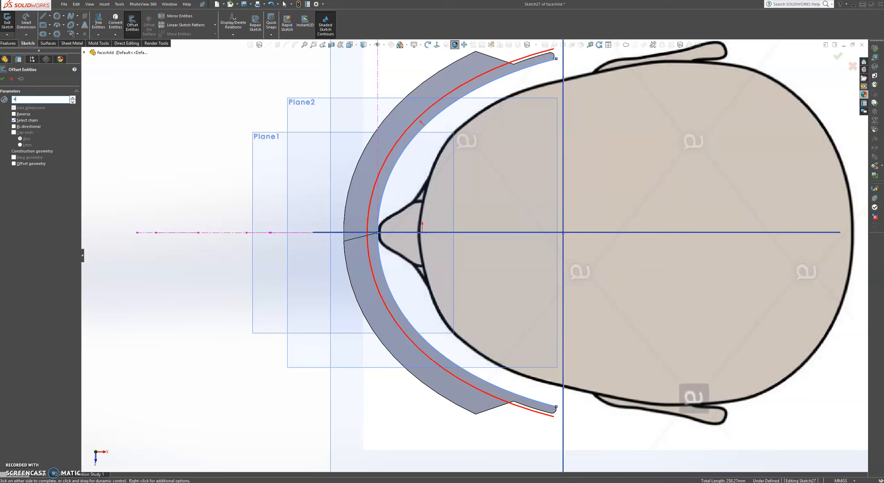
pyautogui.write('4.5')
pyautogui.press('Return')
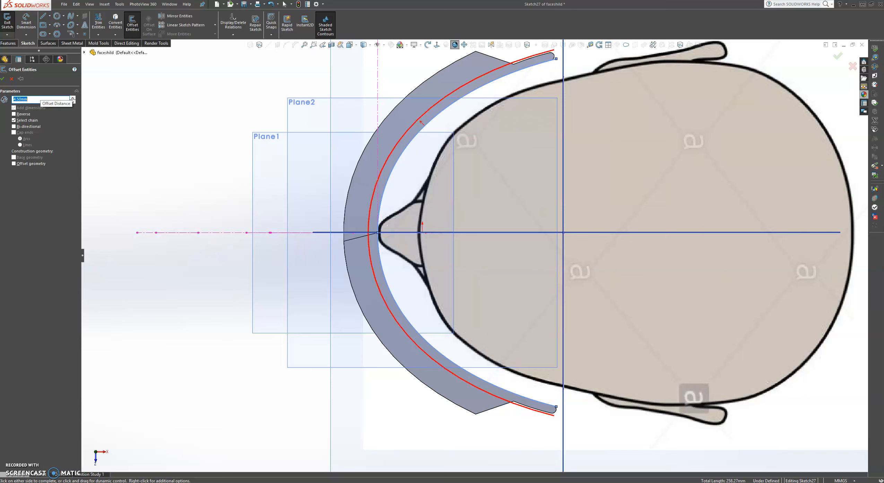
pyautogui.click(3, 79)
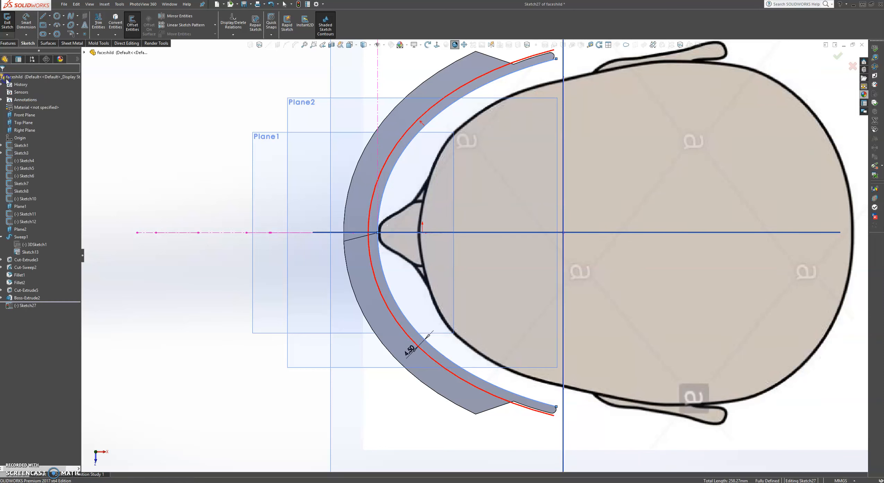
# Offset the same inner edge curve 8 mm outward to make a second, parallel curve.
pyautogui.click(132, 24)
pyautogui.click(407, 155)
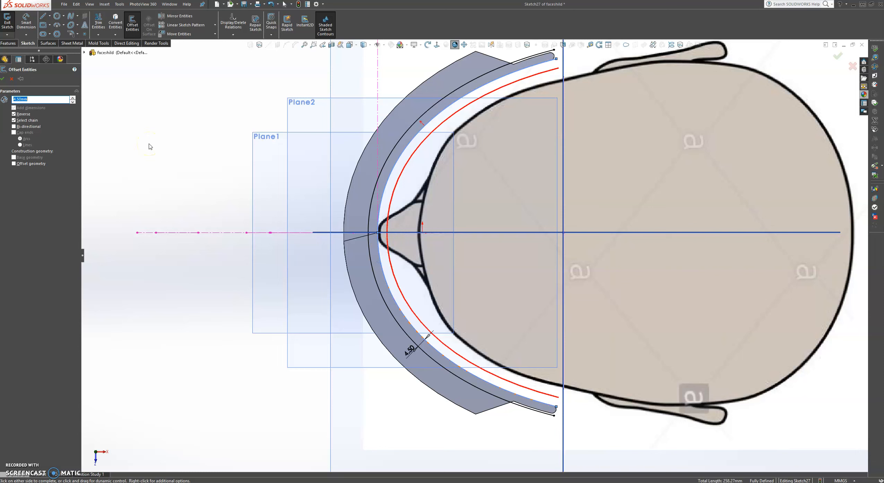
pyautogui.press('Return')
pyautogui.click(15, 114)
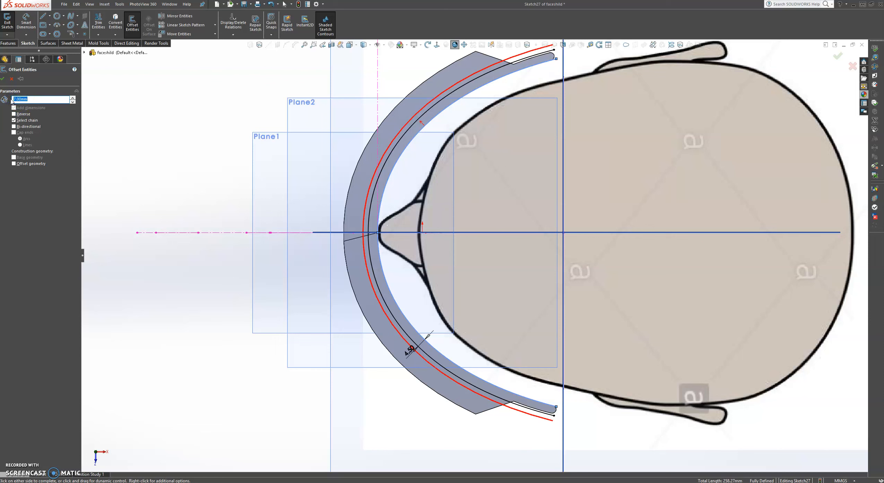
pyautogui.write('8')
pyautogui.press('Return')
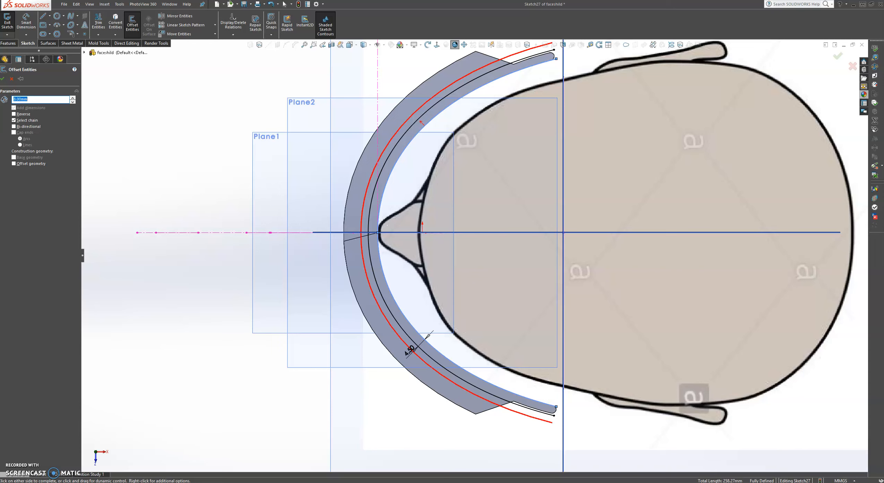
pyautogui.click(2, 79)
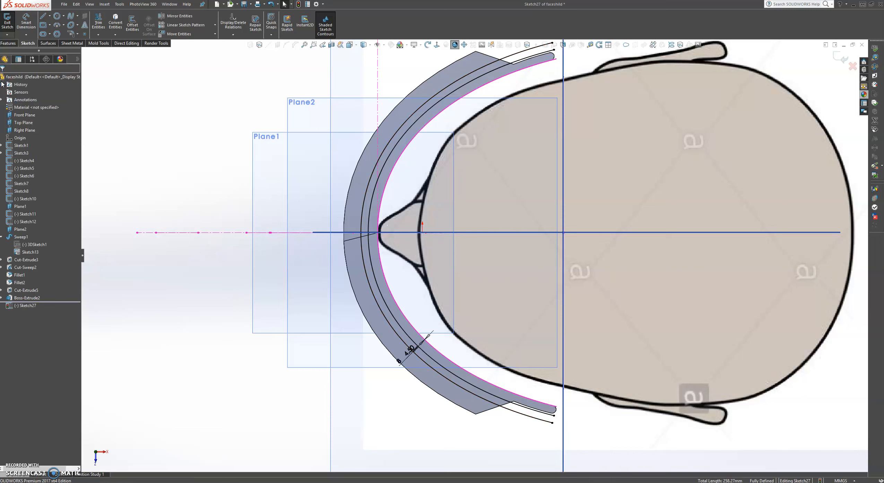
# Draw a line about 5 mm long joining the two offset curves near the headband's lower end.
pyautogui.scroll(-2, 538, 436)
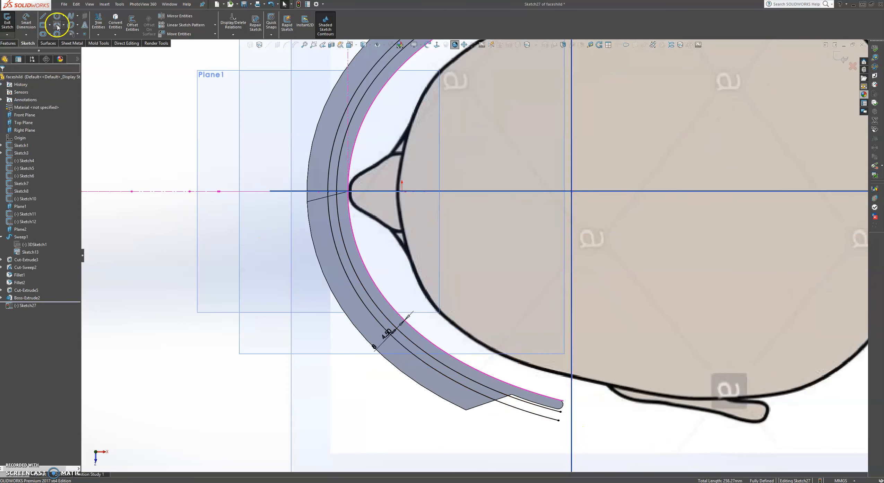
pyautogui.click(45, 17)
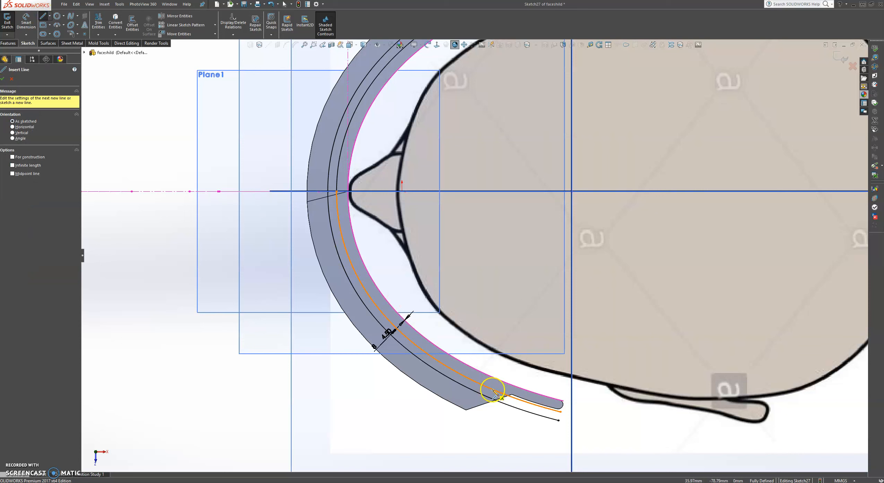
pyautogui.click(495, 393)
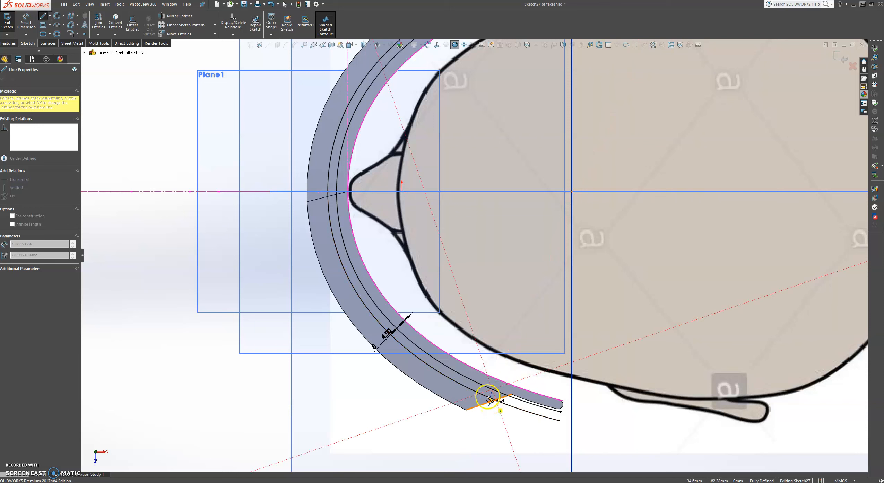
pyautogui.click(480, 393)
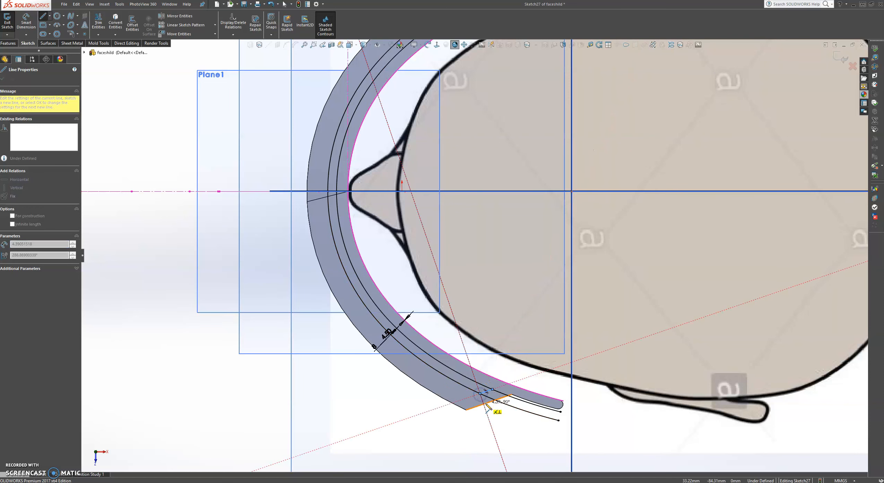
pyautogui.press('Escape')
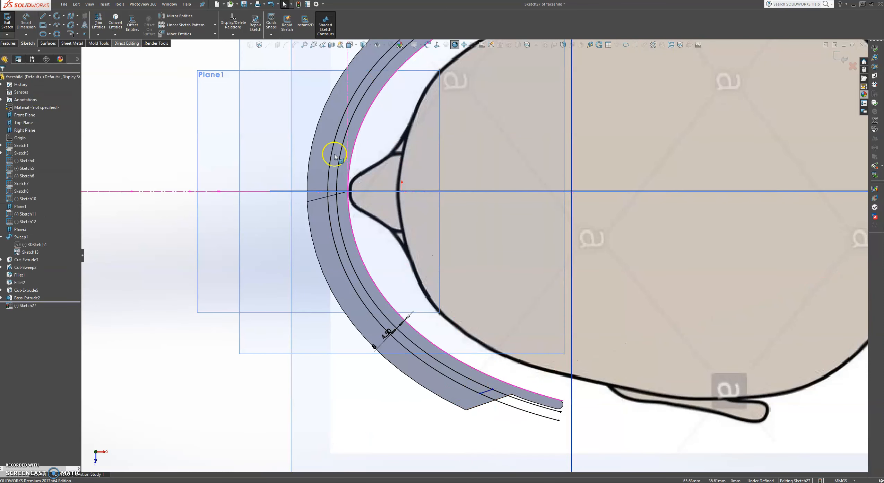
# Draw a horizontal centerline about 15 mm long in front of the headband, aligned with its symmetry axis.
pyautogui.press('f')
pyautogui.scroll(-2, 537, 233)
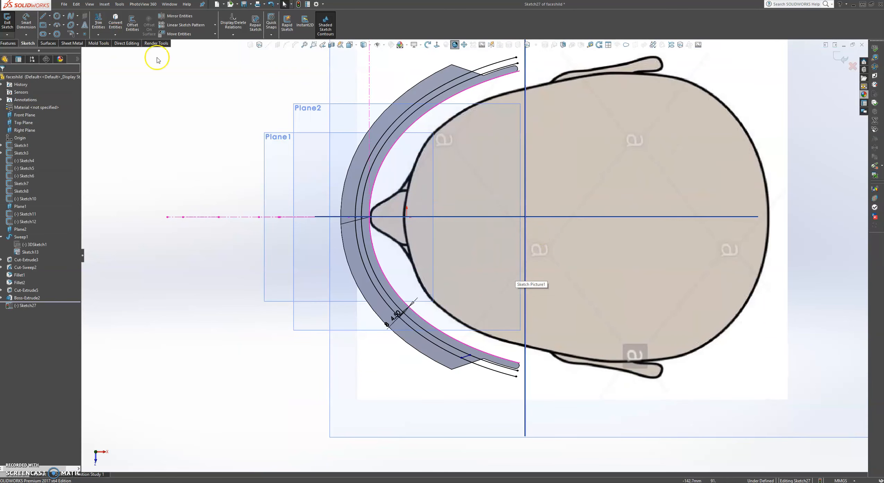
pyautogui.click(50, 16)
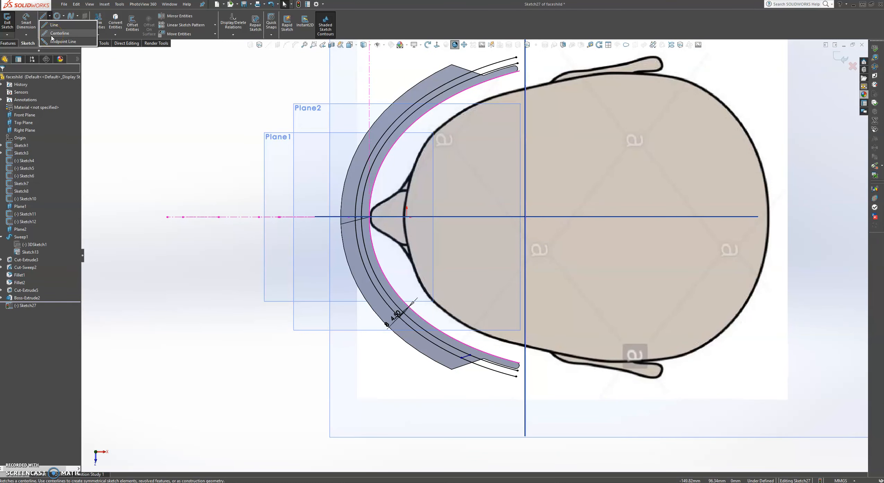
pyautogui.click(51, 34)
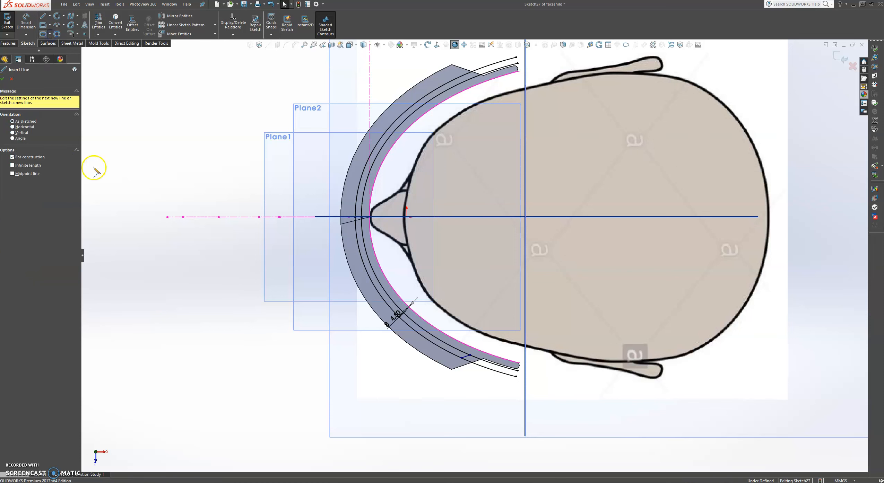
pyautogui.click(150, 216)
pyautogui.click(124, 217)
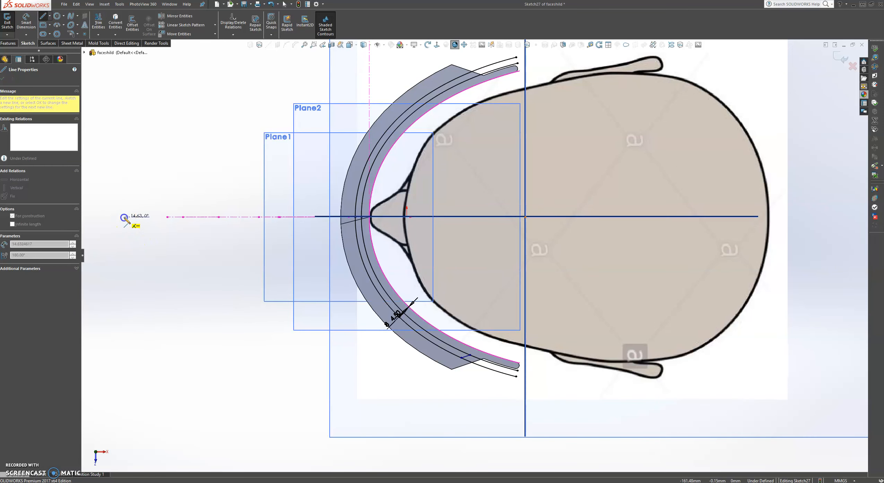
pyautogui.press('Escape')
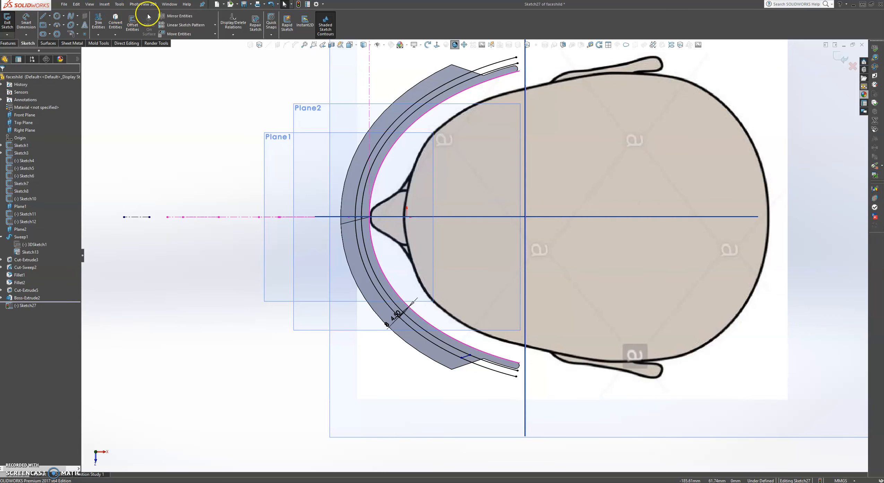
# Mirror the short joining line about the centerline to the headband's opposite end, keeping the original.
pyautogui.click(176, 17)
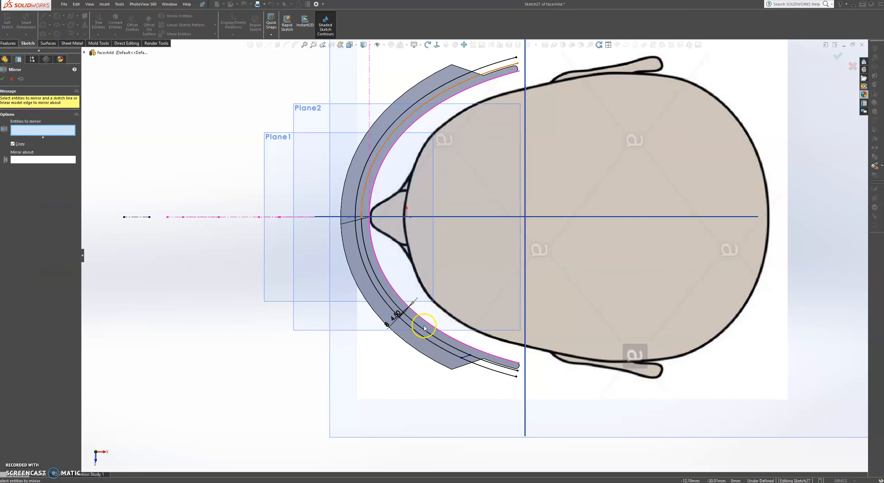
pyautogui.scroll(-3, 470, 381)
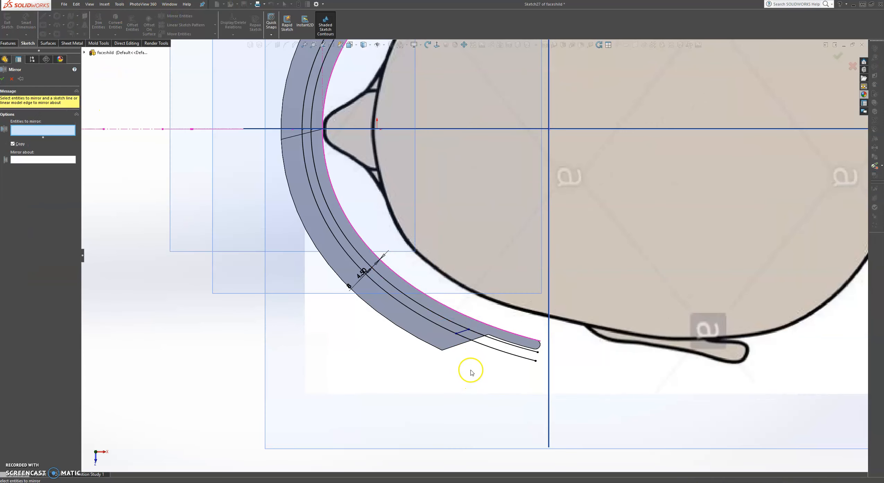
pyautogui.click(463, 332)
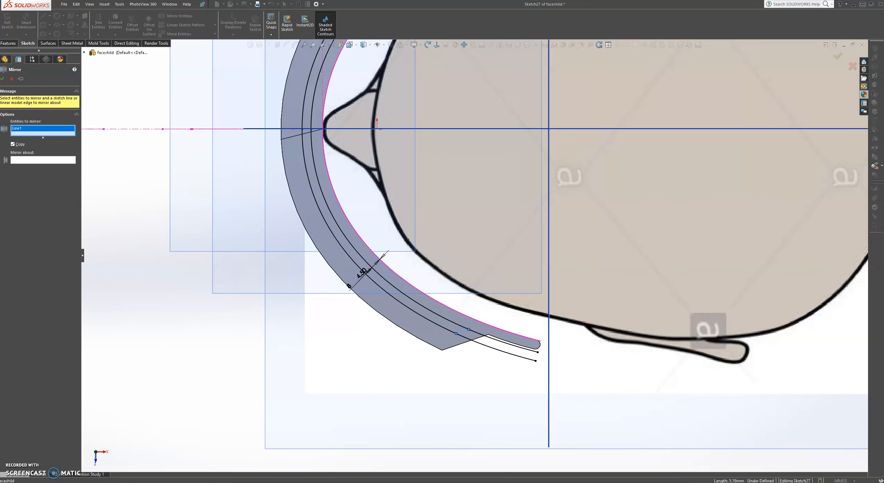
pyautogui.scroll(2, 116, 164)
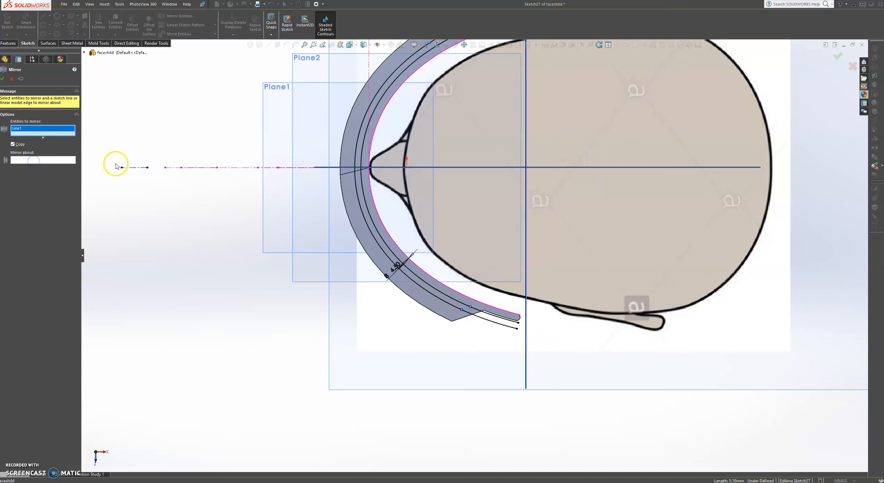
pyautogui.click(53, 161)
pyautogui.click(134, 171)
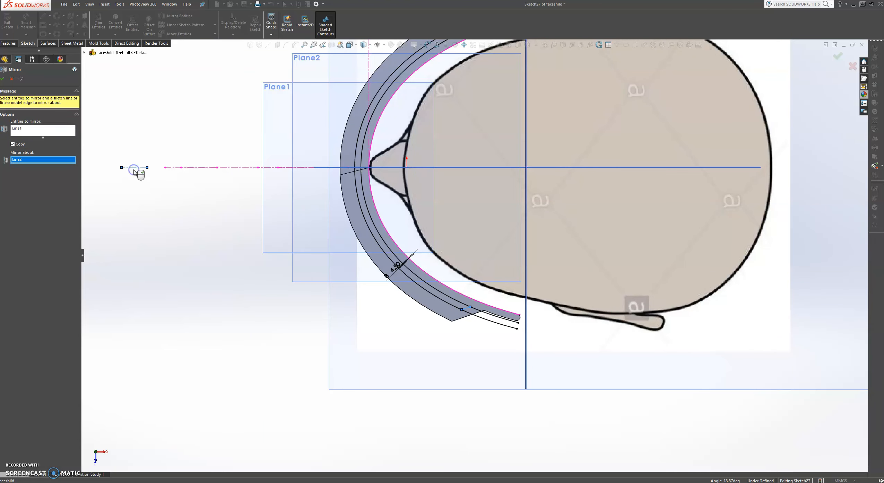
pyautogui.scroll(3, 156, 193)
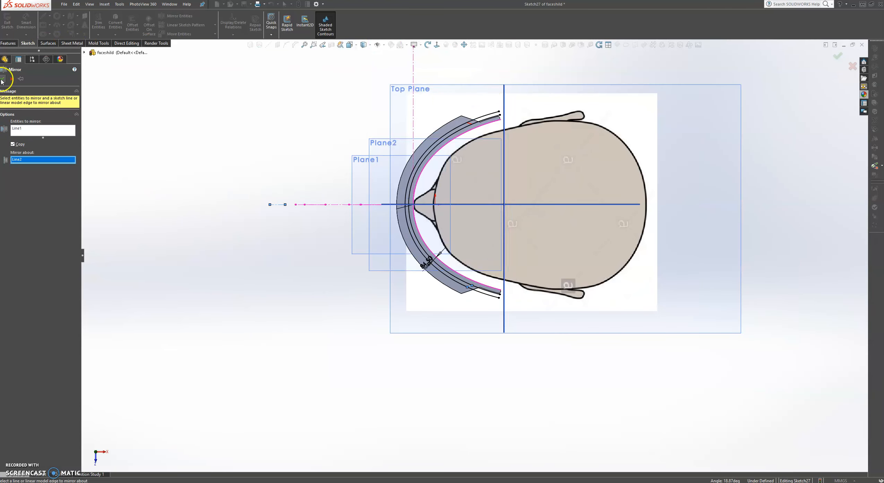
pyautogui.click(2, 79)
# Try to trim the offset curve ends beyond the mirrored joining line, and undo the trim.
pyautogui.click(99, 24)
pyautogui.scroll(-4, 479, 122)
pyautogui.moveTo(482, 145); pyautogui.dragTo(491, 191)
pyautogui.scroll(4, 485, 255)
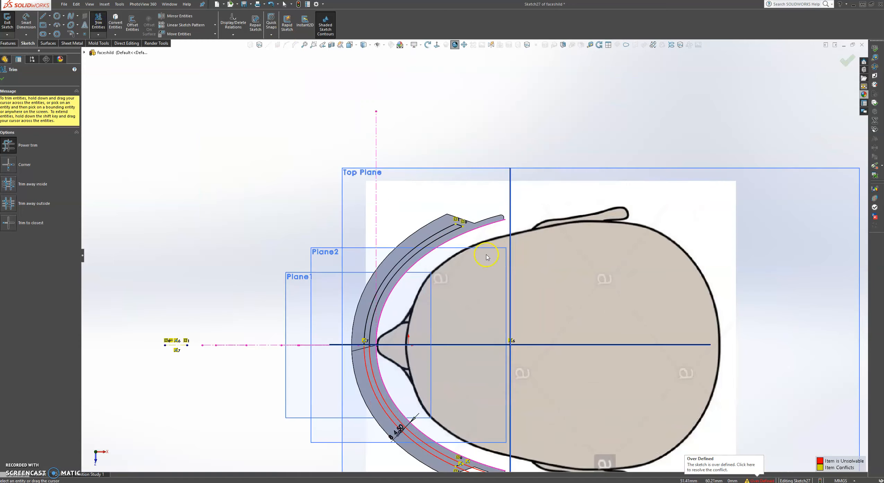
pyautogui.scroll(3, 486, 256)
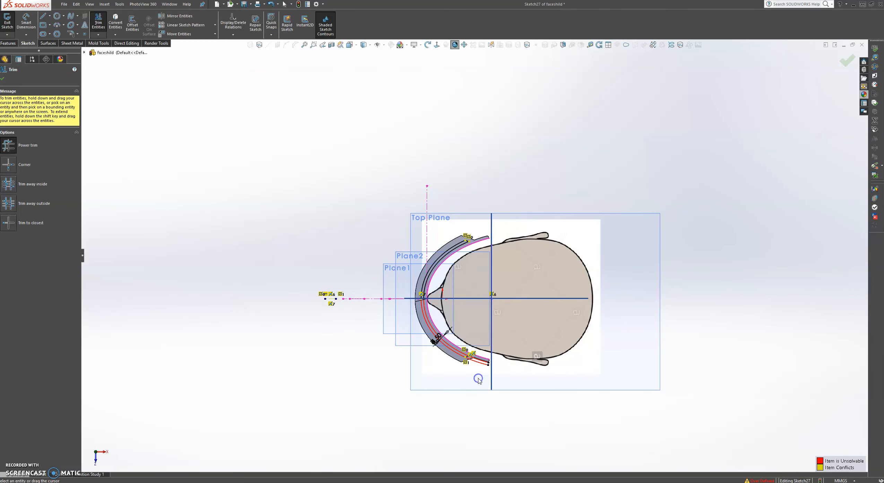
pyautogui.hotkey('ctrl', 'z')
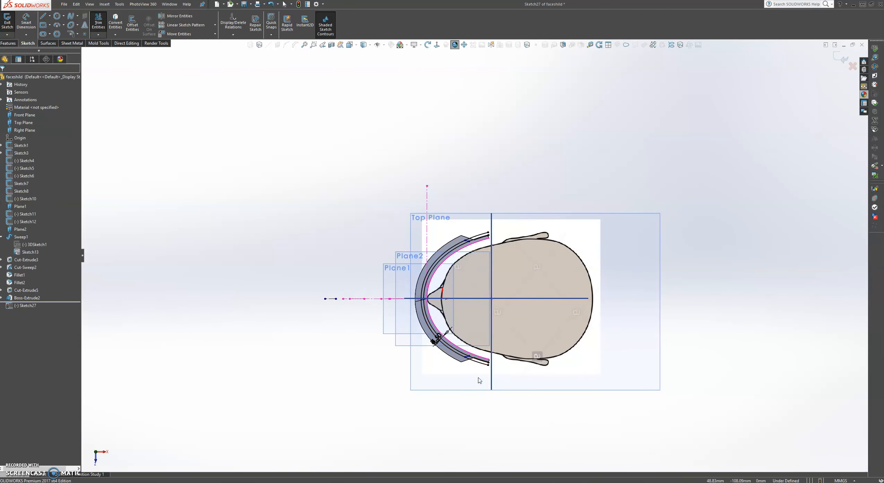
# Power trim the offset curves beyond the joining lines at both ends to leave one closed curved slot profile.
pyautogui.scroll(-3, 477, 368)
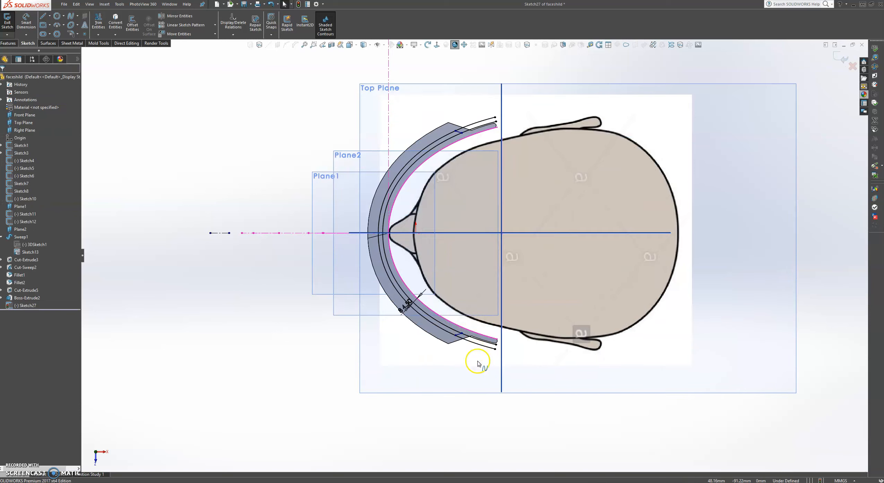
pyautogui.click(97, 20)
pyautogui.moveTo(480, 366); pyautogui.dragTo(480, 334)
pyautogui.click(471, 150)
pyautogui.moveTo(477, 133); pyautogui.dragTo(474, 115)
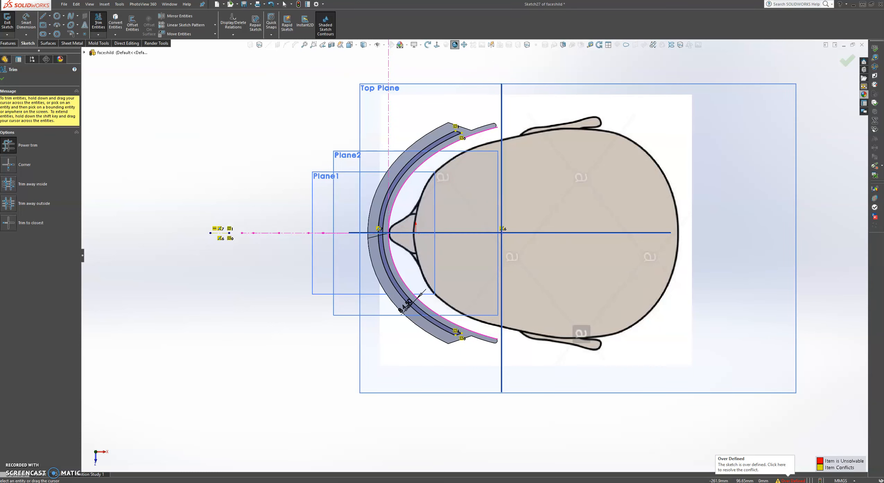
pyautogui.click(3, 80)
# Cut-extrude the closed curved slot profile through the headband's flanges with a blind depth of 374 mm from the sketch plane.
pyautogui.moveTo(343, 277); pyautogui.dragTo(376, 175, button='middle')
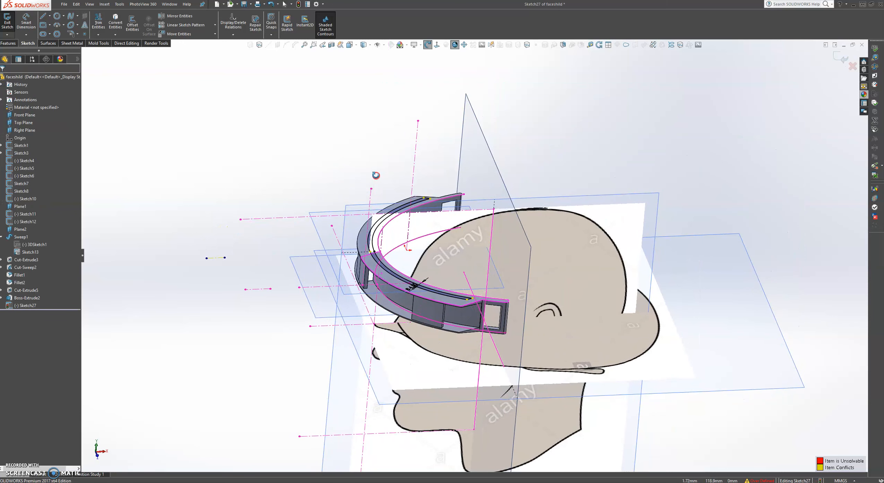
pyautogui.click(10, 43)
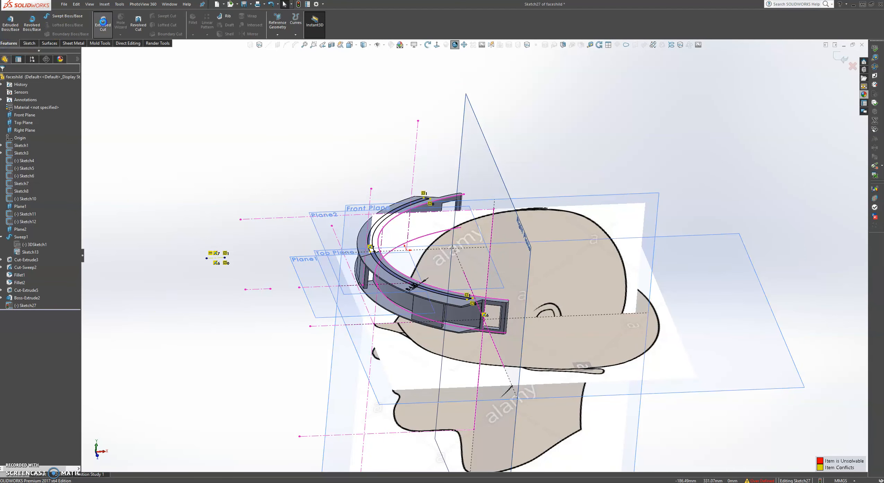
pyautogui.click(103, 22)
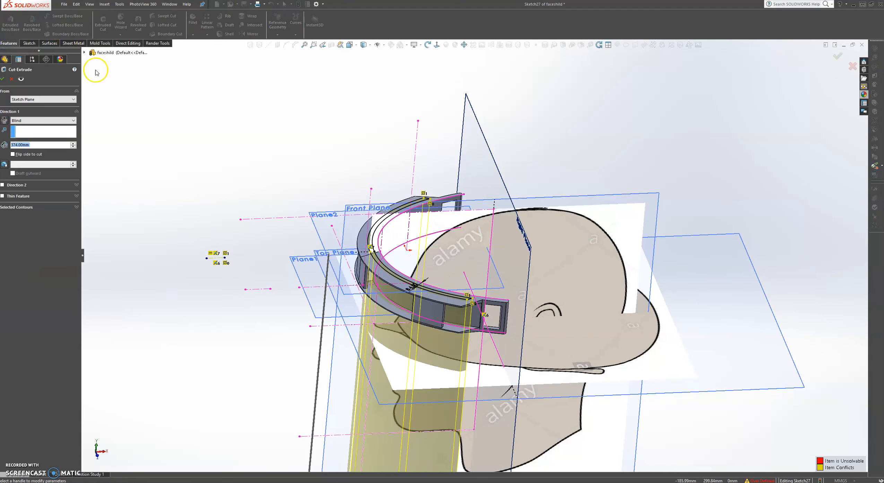
pyautogui.click(6, 79)
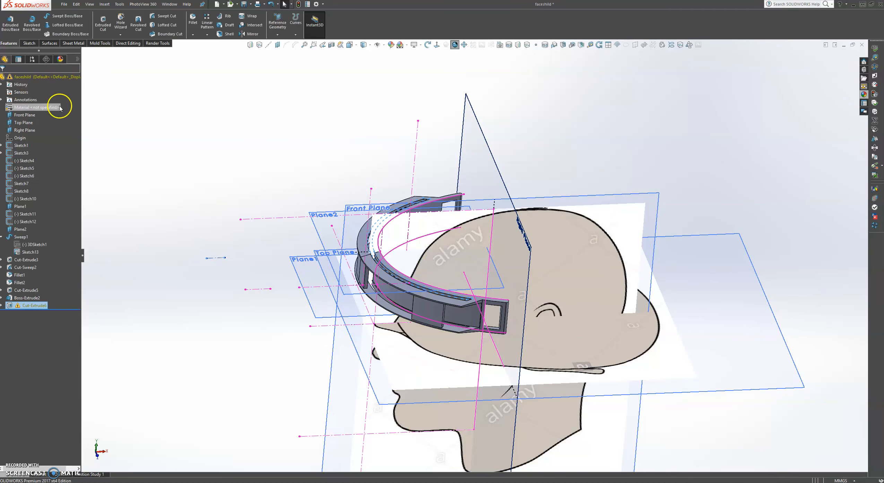
# Inspect the part's options and expand the new slot cut to check its underlying sketch for problems.
pyautogui.rightClick(61, 79)
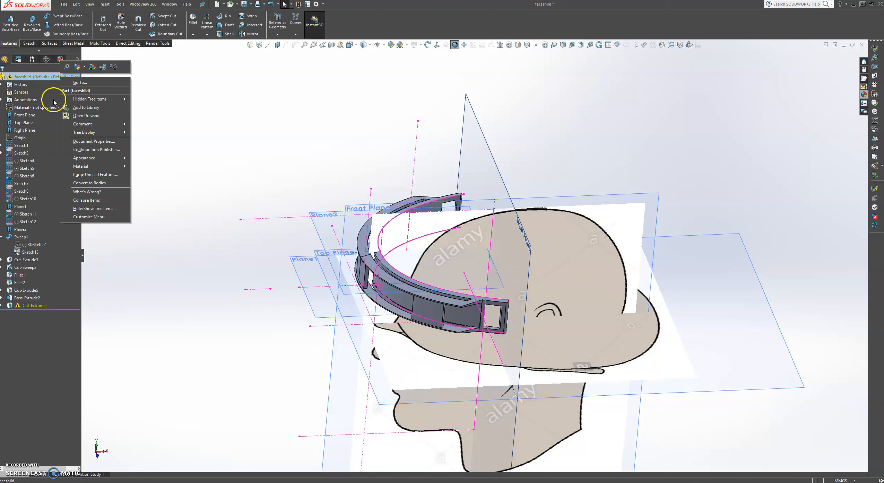
pyautogui.click(2, 305)
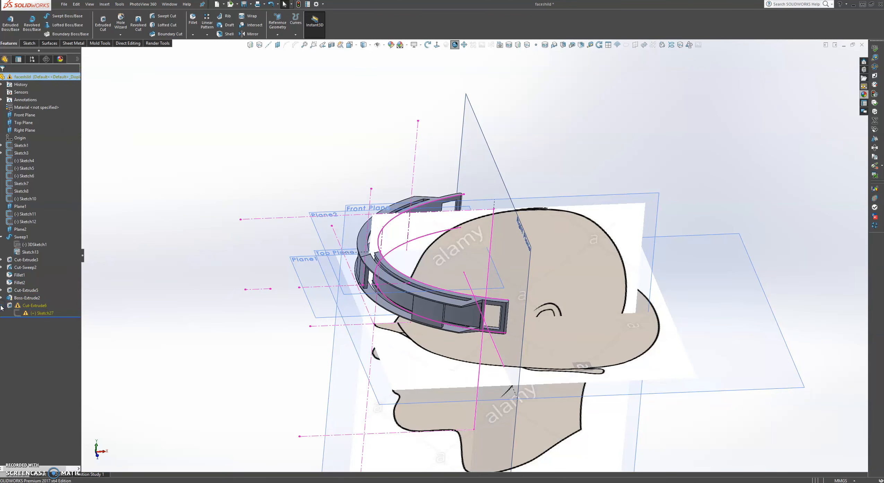
pyautogui.click(137, 258)
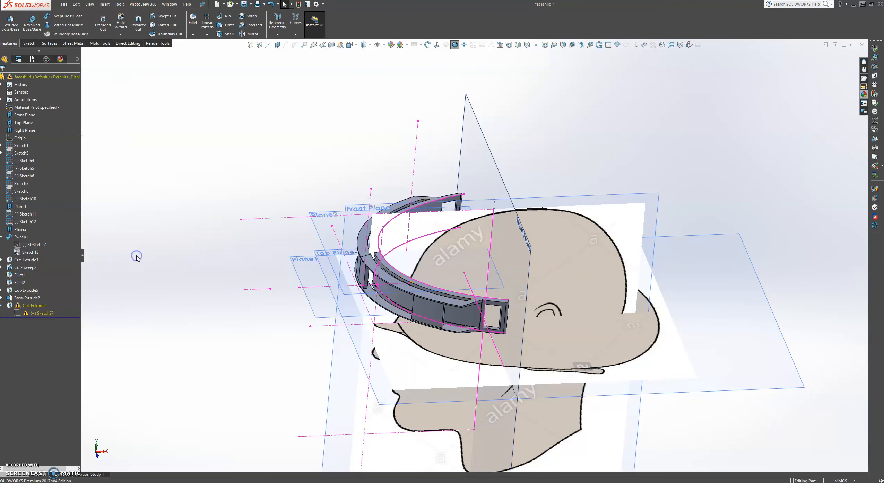
# Examine the headband with its curved slot cut from several angles, comparing its fit against the head reference pictures.
pyautogui.scroll(4, 385, 265)
pyautogui.scroll(-6, 493, 267)
pyautogui.moveTo(503, 319); pyautogui.dragTo(494, 247, button='middle')
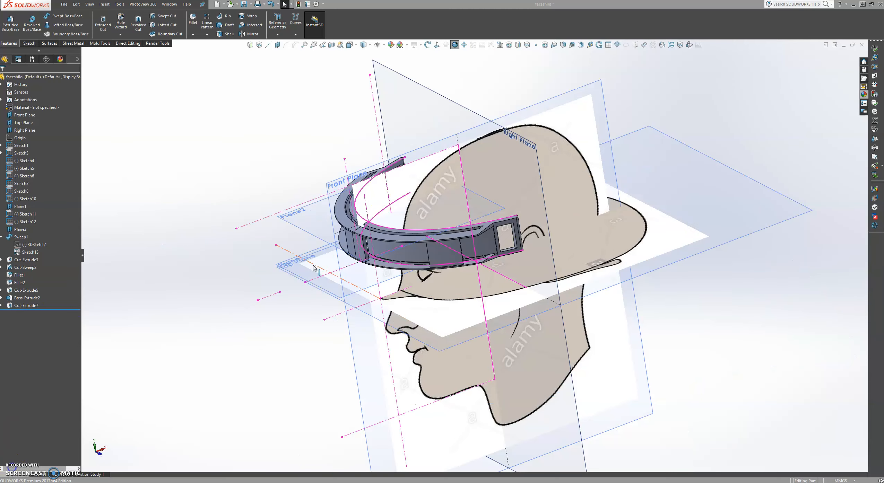
pyautogui.moveTo(405, 104); pyautogui.dragTo(426, 135, button='middle')
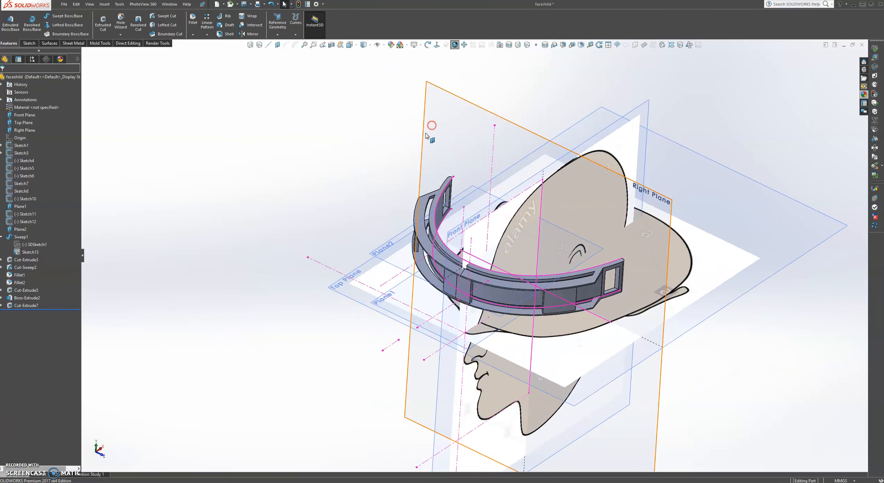
pyautogui.scroll(2, 534, 318)
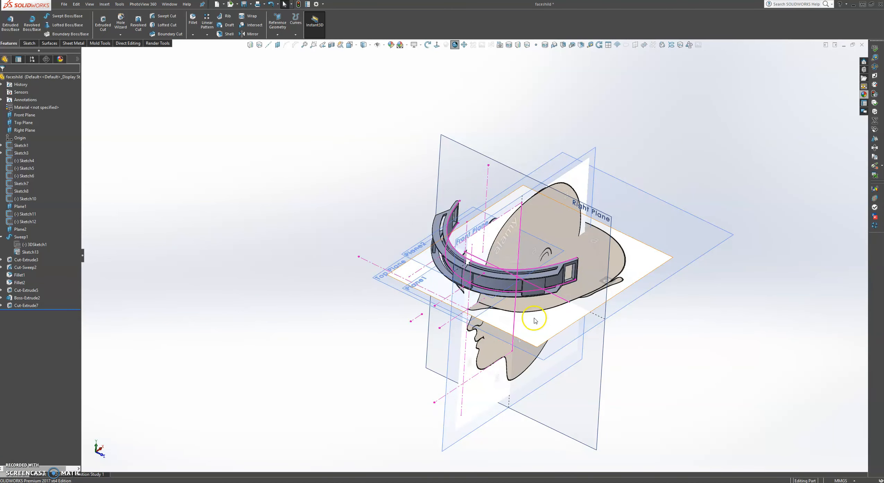
pyautogui.moveTo(623, 320); pyautogui.dragTo(526, 295, button='middle')
pyautogui.scroll(-5, 555, 284)
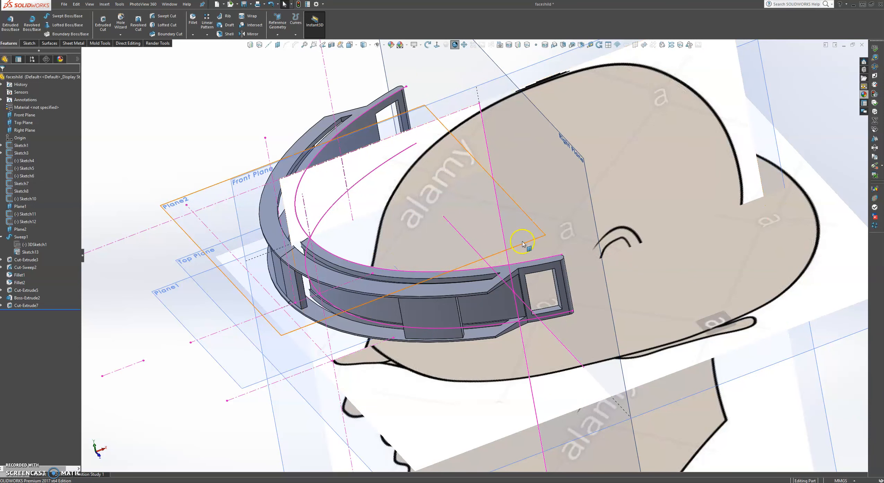
pyautogui.scroll(5, 572, 344)
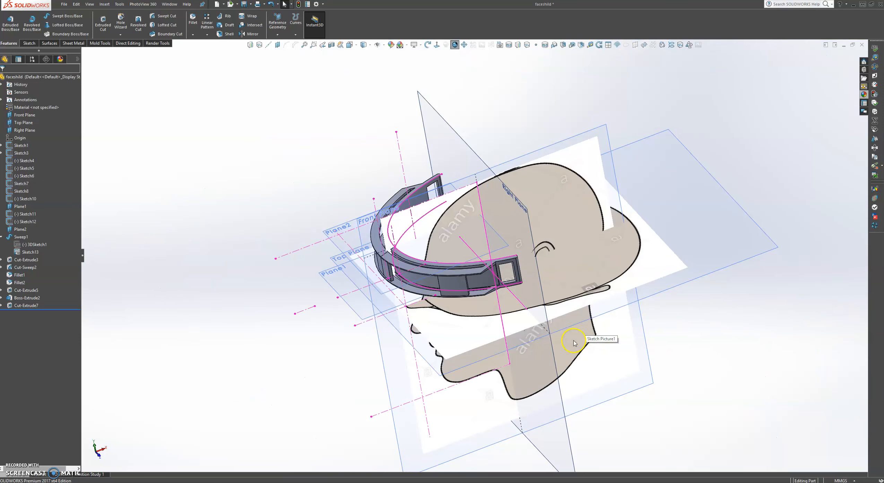